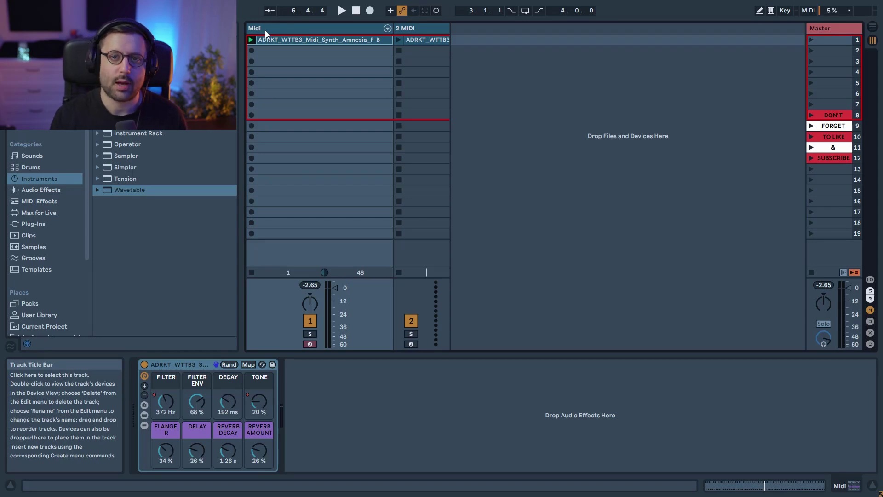
Step: Switch the second track's Wavetable to Mono and load Complex › Octa Phase into oscillator 1
{"action": "left_click", "coordinate": [417, 28]}
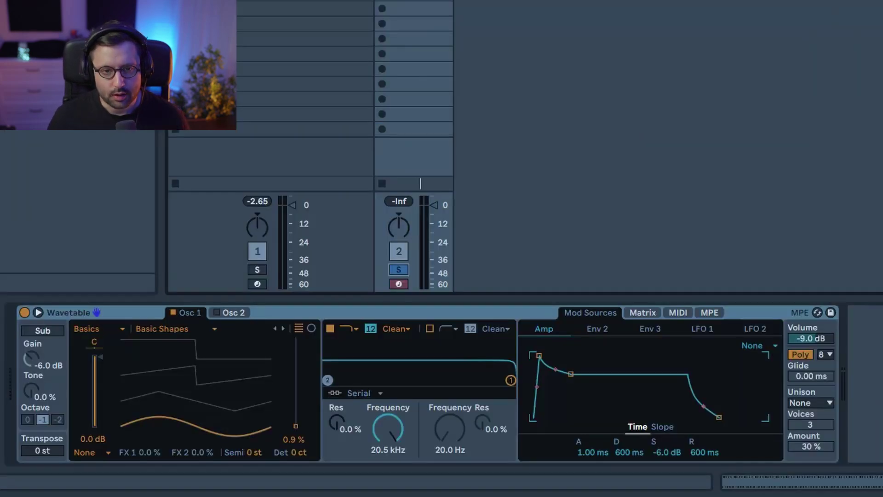
{"action": "left_click", "coordinate": [804, 356]}
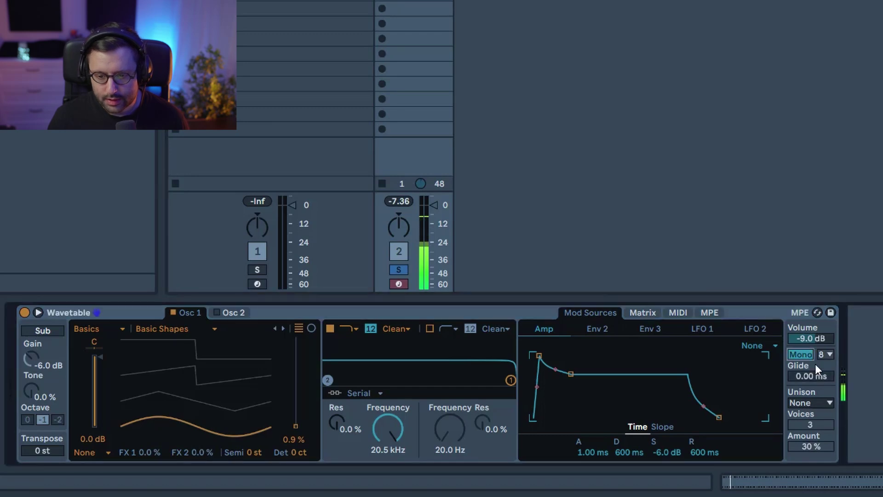
{"action": "left_click", "coordinate": [96, 330]}
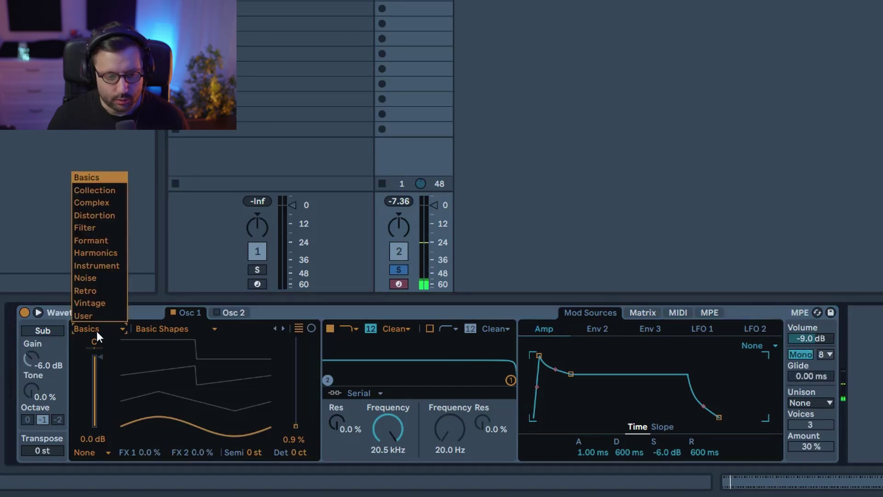
{"action": "left_click", "coordinate": [101, 204]}
{"action": "left_click", "coordinate": [168, 329]}
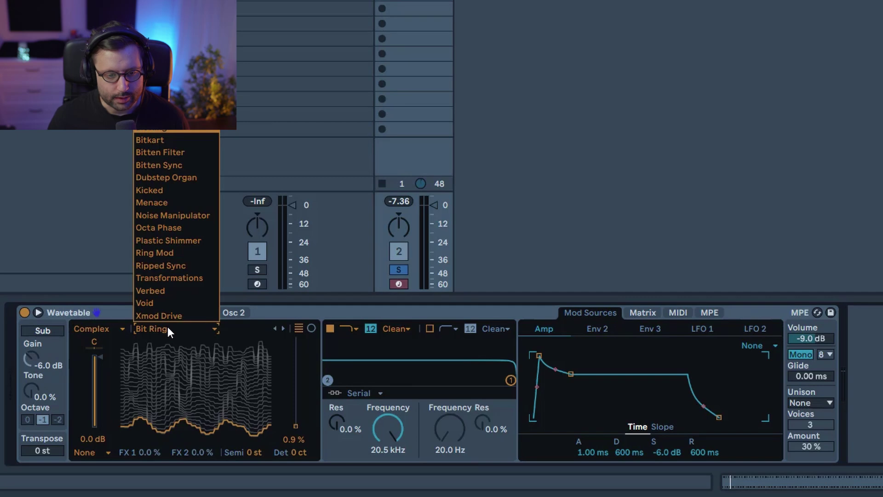
{"action": "left_click", "coordinate": [172, 228]}
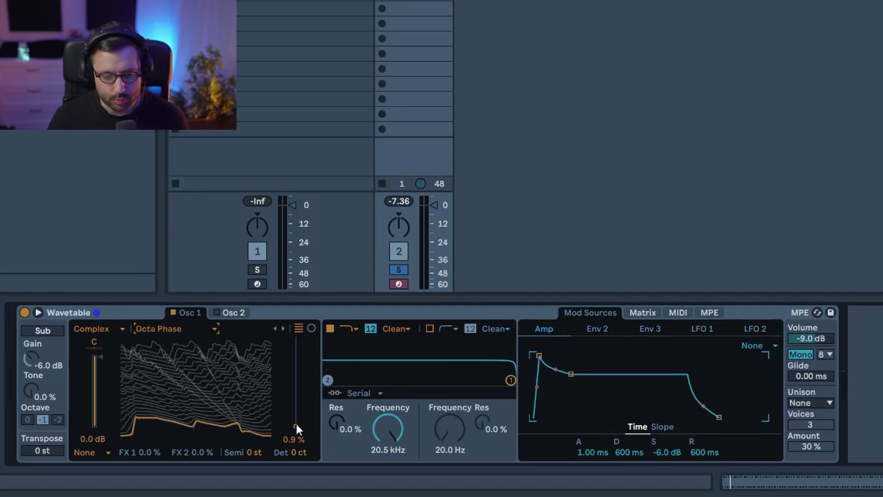
Step: Set oscillator 1 position to 100 %, effect mode Modern, Warp 100 % and Fold 21 %
{"action": "left_click_drag", "start_coordinate": [296, 424], "coordinate": [296, 337]}
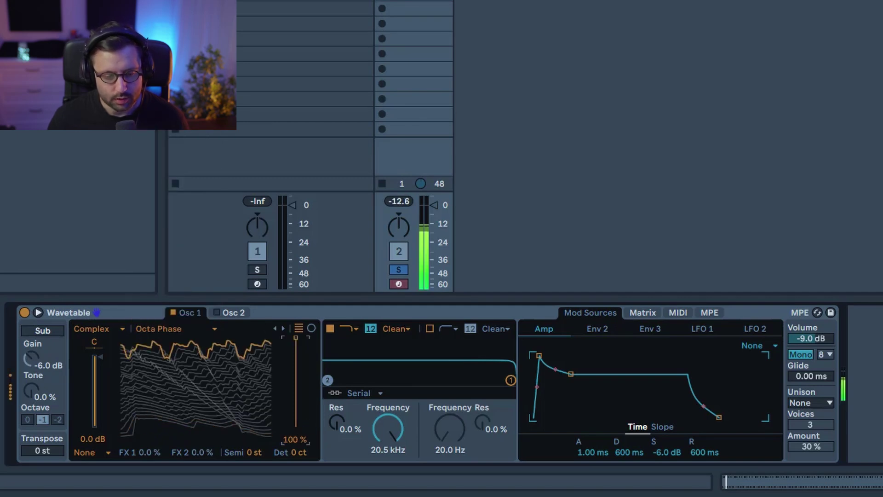
{"action": "left_click", "coordinate": [93, 454]}
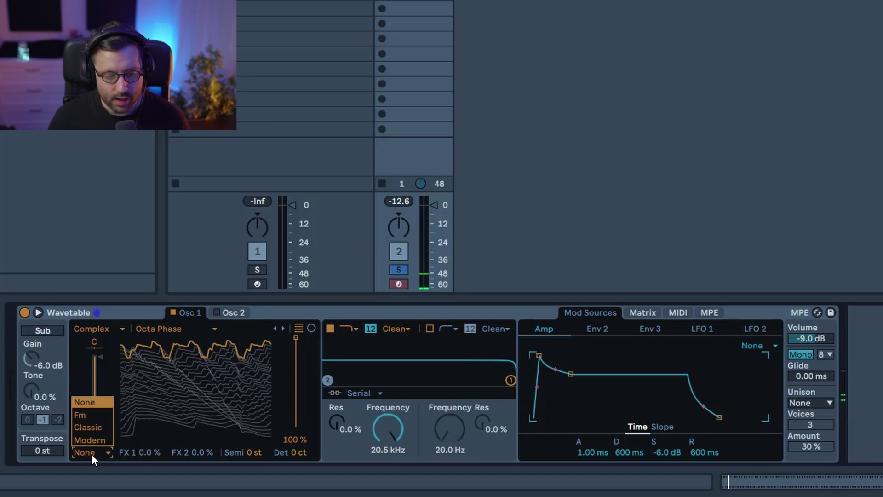
{"action": "left_click", "coordinate": [92, 440]}
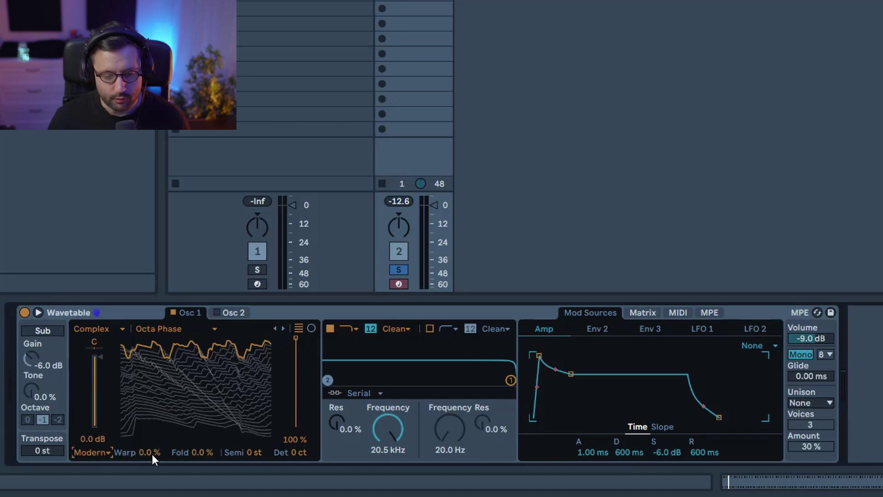
{"action": "left_click_drag", "start_coordinate": [151, 455], "coordinate": [152, 401]}
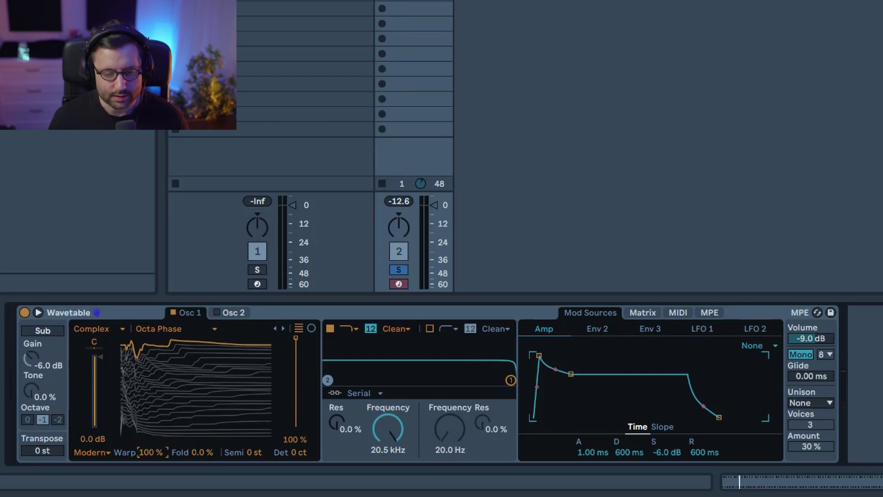
{"action": "left_click", "coordinate": [204, 452]}
{"action": "type", "text": "2"}
{"action": "key", "text": "Return"}
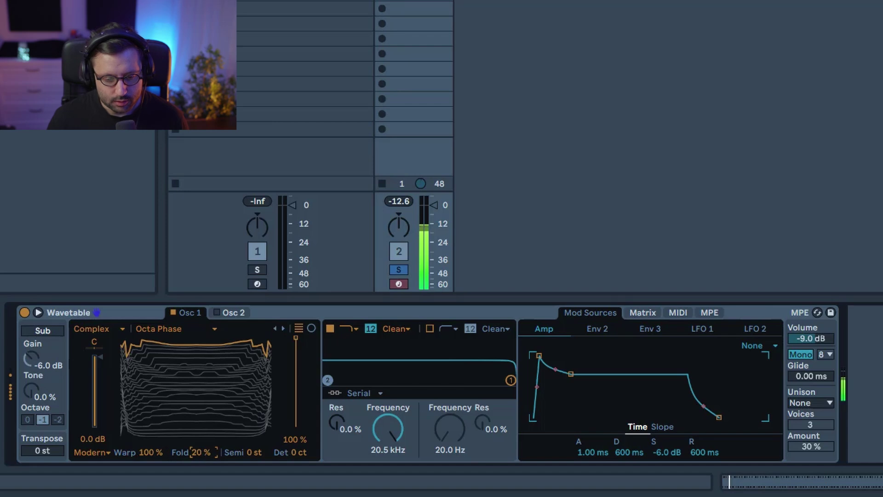
{"action": "mouse_move", "coordinate": [205, 452]}
{"action": "left_mouse_down"}
{"action": "mouse_move", "coordinate": [205, 460]}
{"action": "mouse_move", "coordinate": [198, 443]}
{"action": "left_mouse_up"}
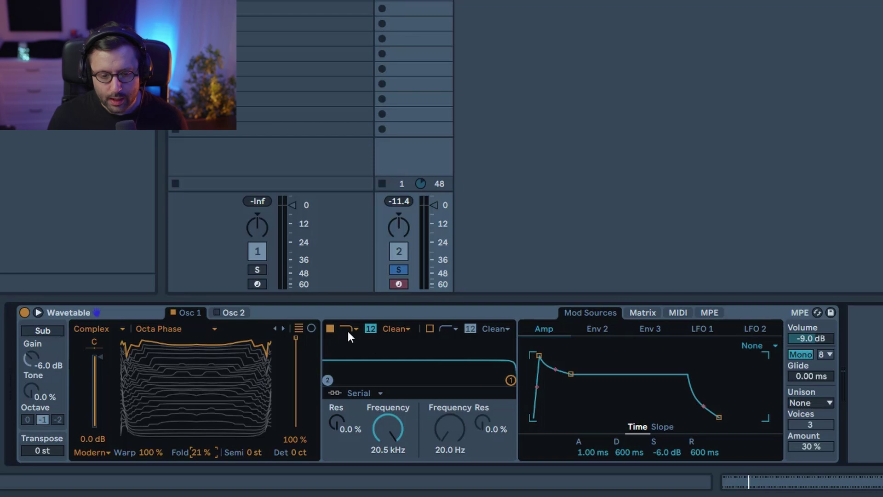
Step: Switch the filter circuit to MS2 and lower its cutoff to 51 Hz
{"action": "left_click", "coordinate": [400, 329]}
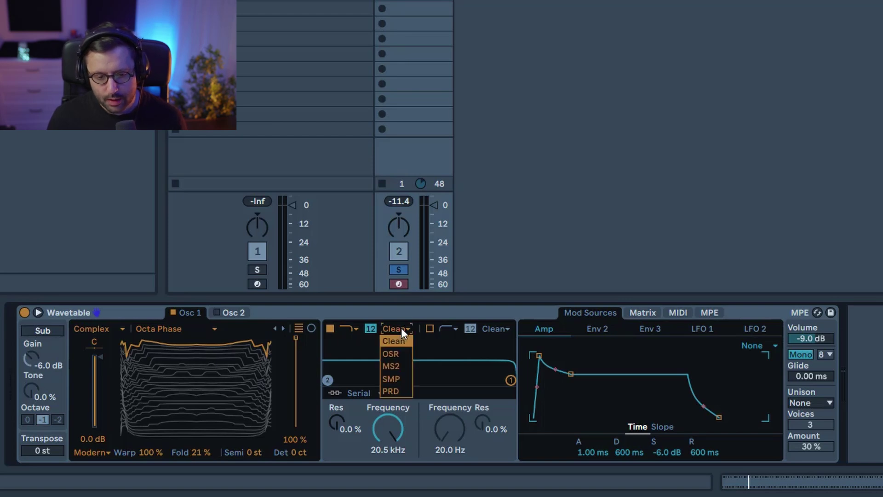
{"action": "left_click", "coordinate": [396, 367]}
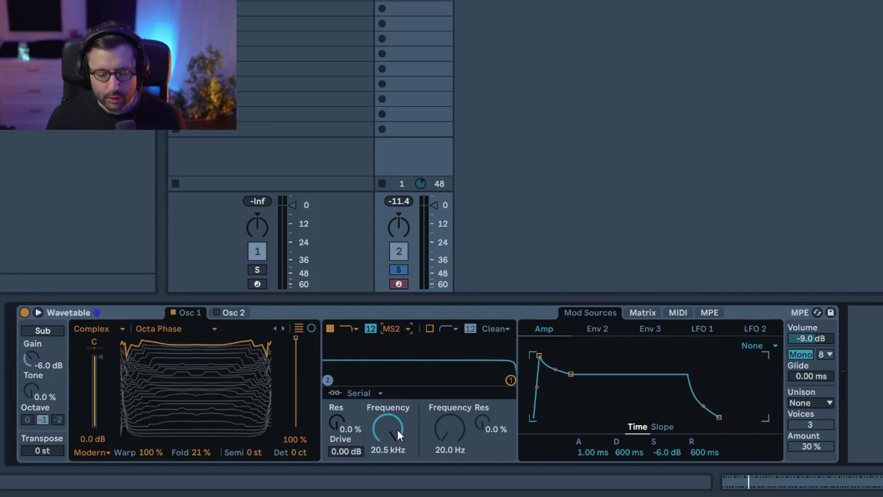
{"action": "left_click_drag", "start_coordinate": [394, 430], "coordinate": [393, 471]}
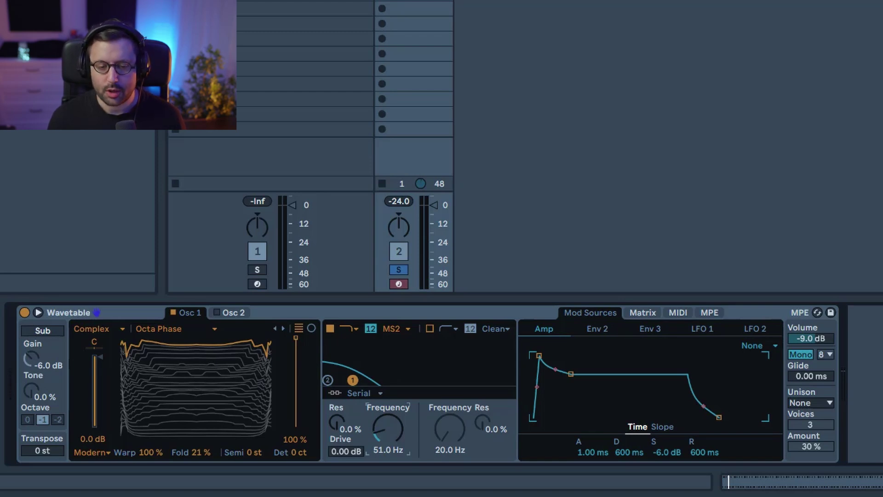
Step: Set the amp envelope to 0 ms attack and -3 dB sustain, then play to listen
{"action": "left_click", "coordinate": [586, 351]}
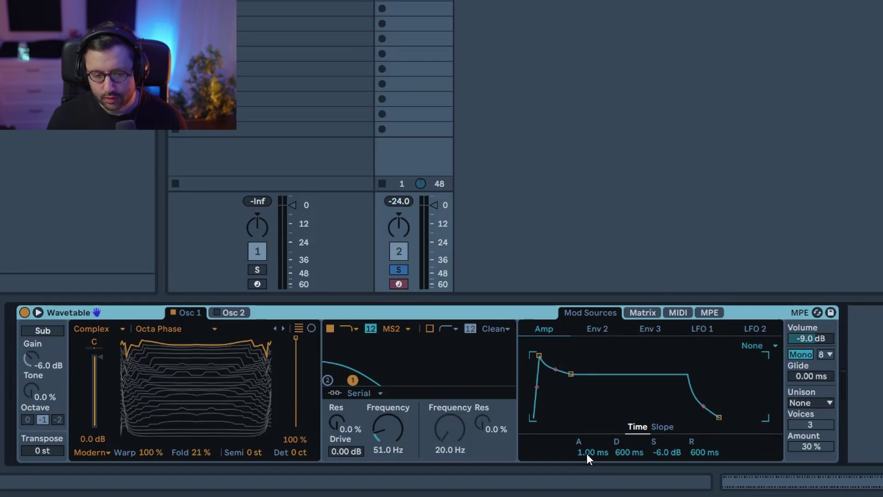
{"action": "left_click_drag", "start_coordinate": [586, 454], "coordinate": [586, 465]}
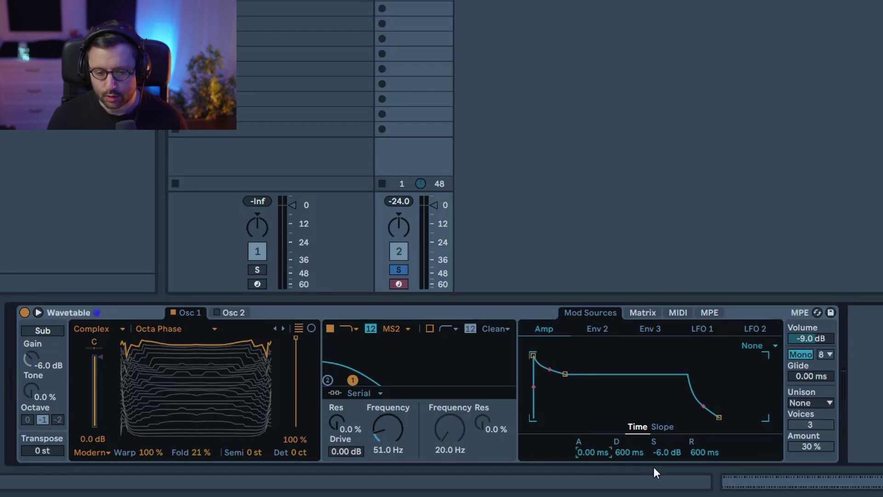
{"action": "left_click_drag", "start_coordinate": [662, 454], "coordinate": [662, 439]}
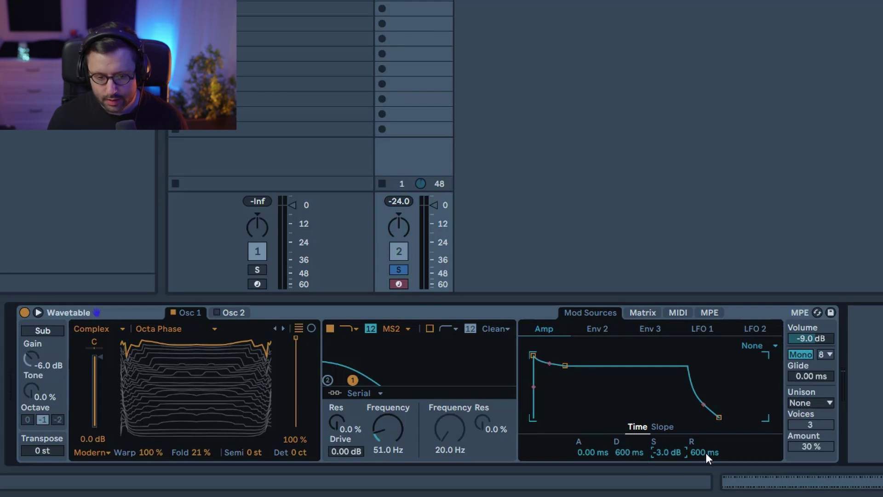
{"action": "key", "text": "space"}
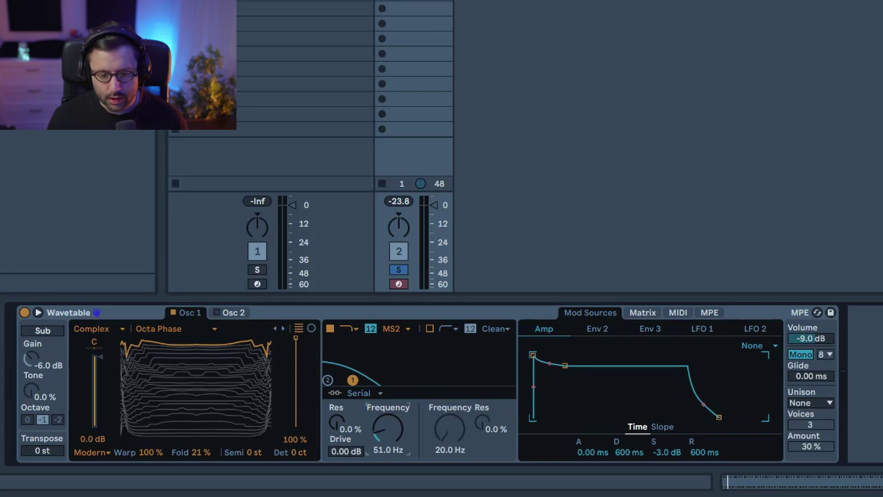
Step: Route Env 2 to Filter 1 frequency in the Matrix, with Env 2 sustain 0 % and decay 212 ms
{"action": "left_click", "coordinate": [647, 313]}
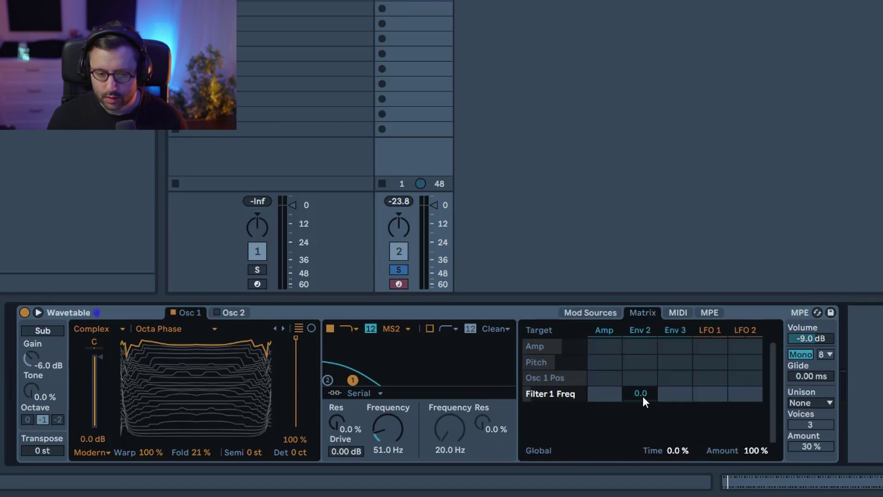
{"action": "left_click_drag", "start_coordinate": [642, 396], "coordinate": [639, 376]}
{"action": "left_click", "coordinate": [642, 333]}
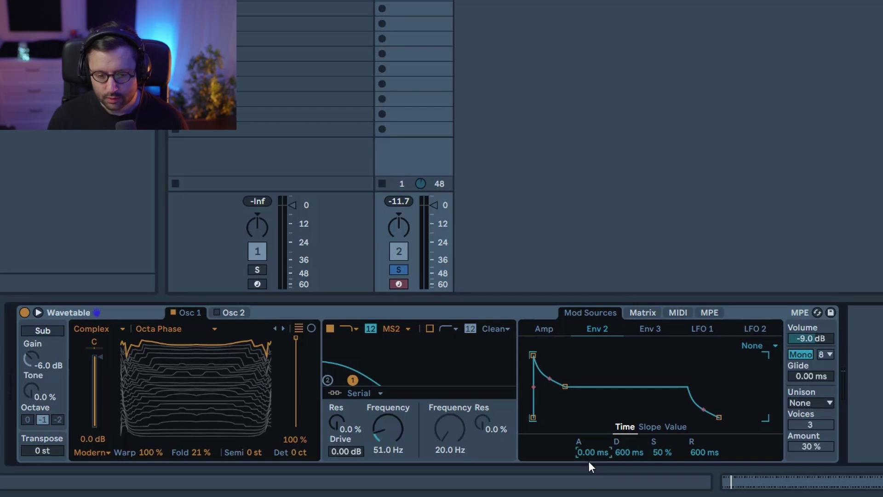
{"action": "left_click_drag", "start_coordinate": [661, 450], "coordinate": [661, 473]}
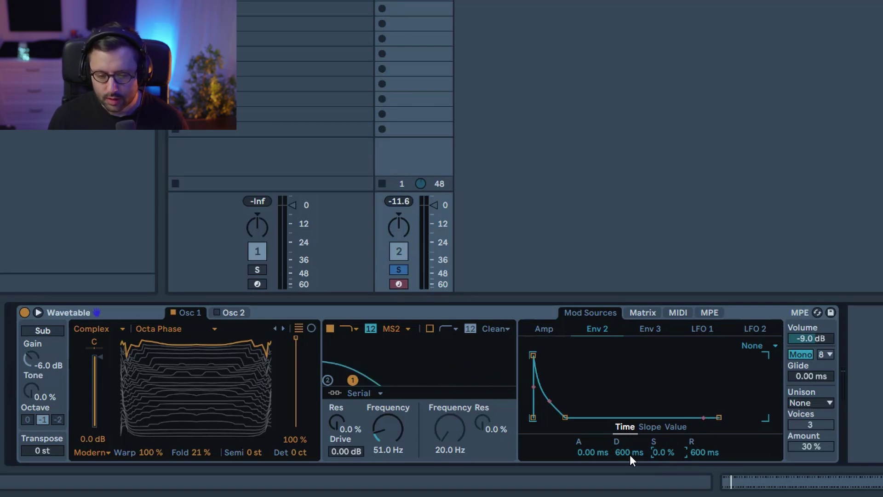
{"action": "mouse_move", "coordinate": [631, 455]}
{"action": "left_mouse_down"}
{"action": "mouse_move", "coordinate": [631, 466]}
{"action": "mouse_move", "coordinate": [634, 455]}
{"action": "left_mouse_up"}
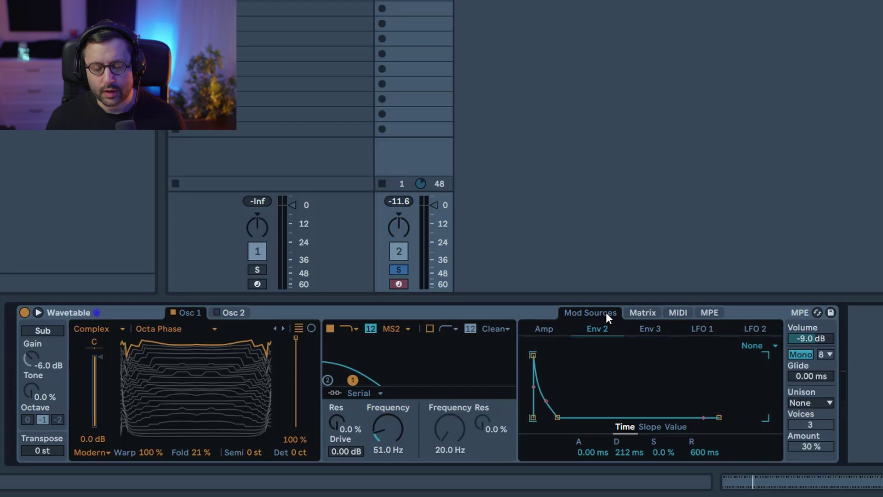
Step: Assign LFO 1 to Pitch in the Matrix, with rate 8.19 Hz and amount 8.6 %
{"action": "left_click", "coordinate": [640, 313]}
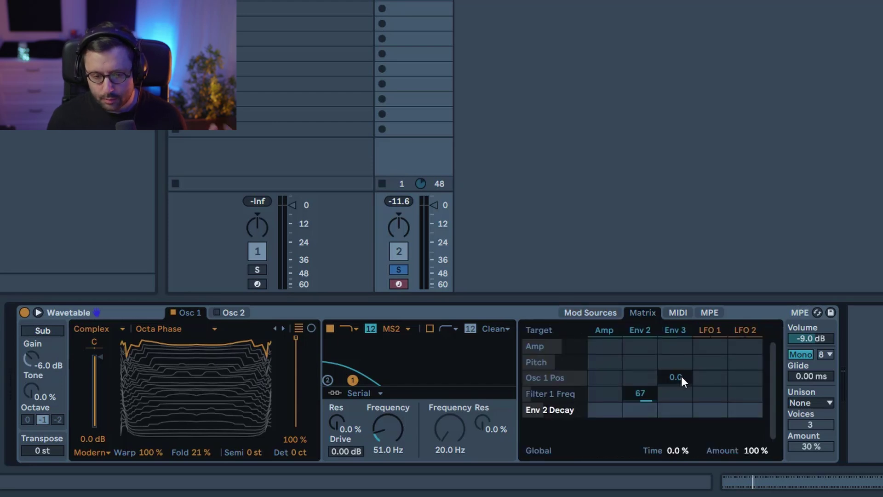
{"action": "left_click", "coordinate": [709, 363]}
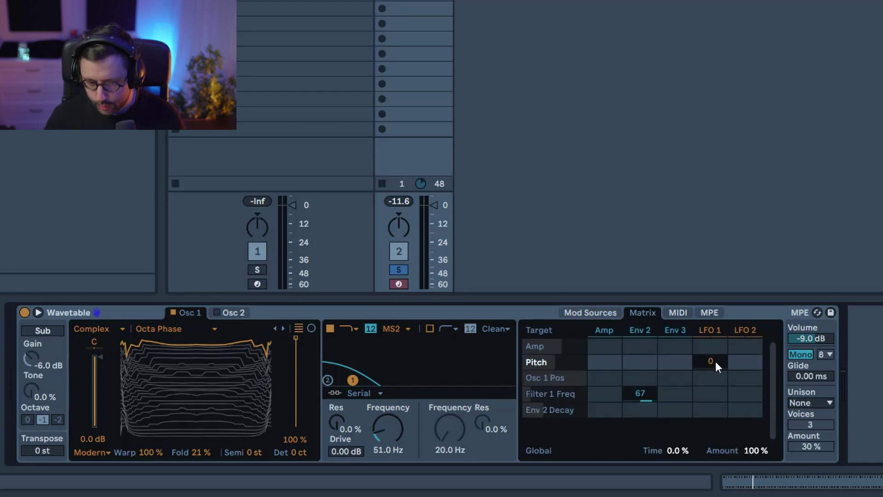
{"action": "left_click", "coordinate": [713, 327]}
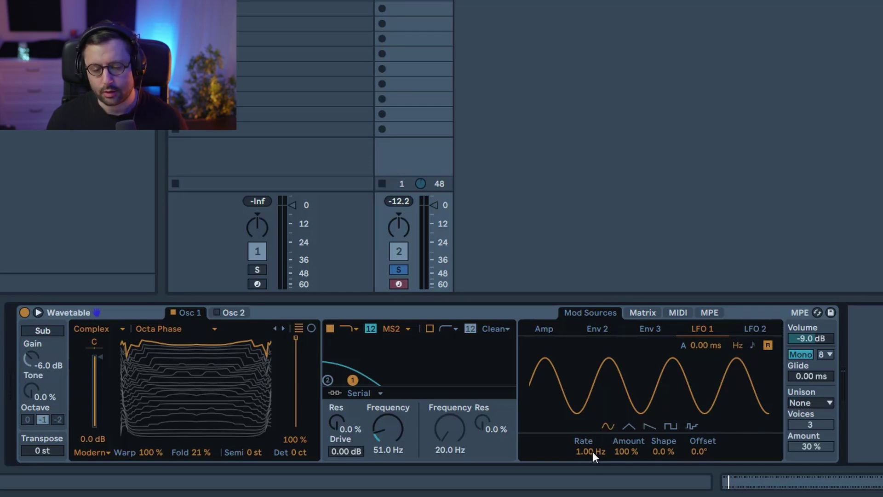
{"action": "left_click_drag", "start_coordinate": [592, 451], "coordinate": [593, 433]}
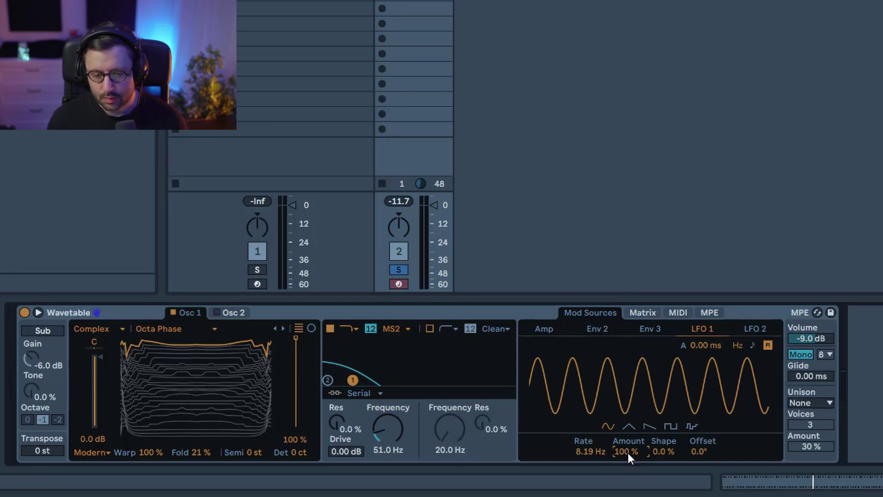
{"action": "mouse_move", "coordinate": [625, 452]}
{"action": "left_mouse_down"}
{"action": "mouse_move", "coordinate": [624, 496]}
{"action": "mouse_move", "coordinate": [642, 449]}
{"action": "left_mouse_up"}
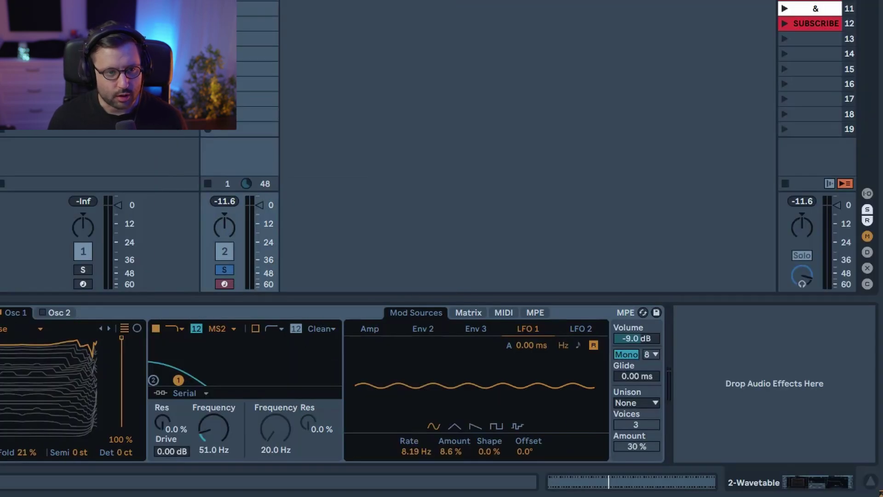
Step: Set the Amp to Boost in dual mode: Gain and Bass 6.35, Middle 5.95, Treble 6.11, Volume 6.35
{"action": "left_click", "coordinate": [652, 411]}
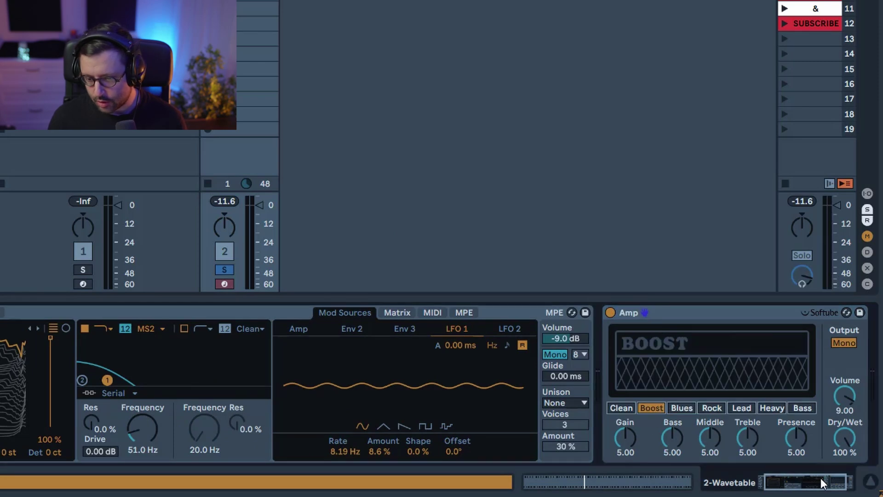
{"action": "left_click", "coordinate": [842, 343]}
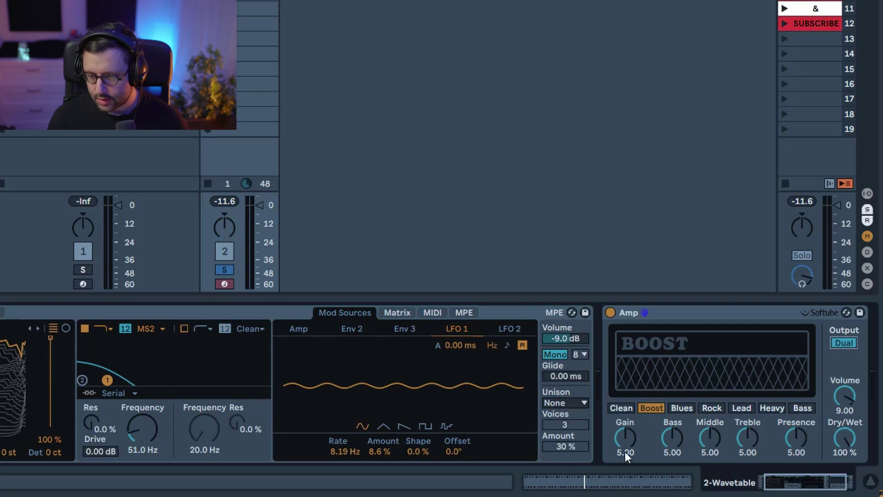
{"action": "key", "text": "space"}
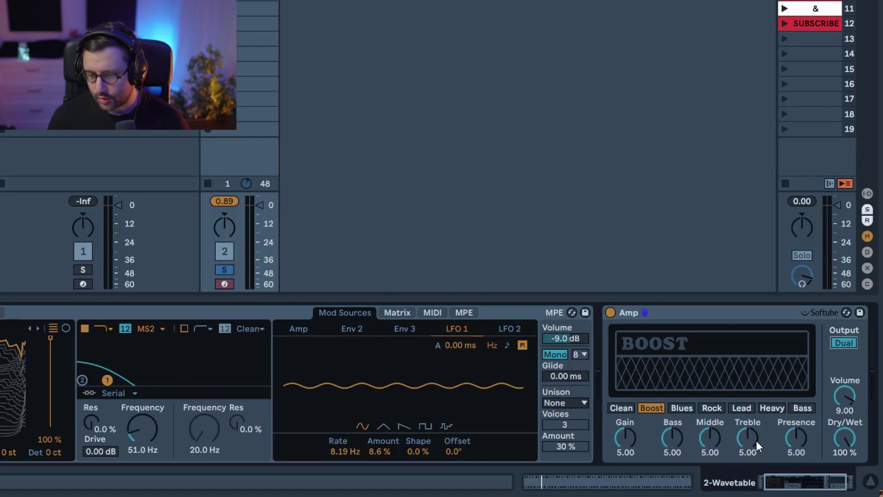
{"action": "left_click_drag", "start_coordinate": [629, 445], "coordinate": [629, 414]}
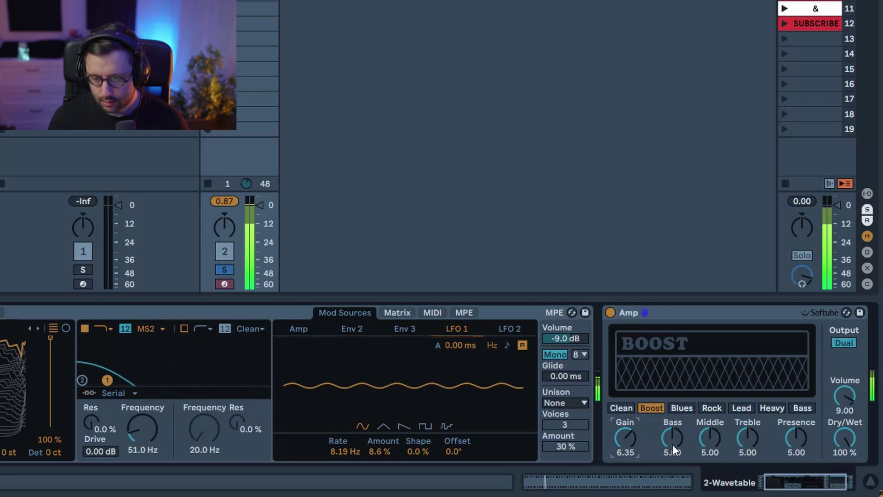
{"action": "left_click_drag", "start_coordinate": [676, 443], "coordinate": [676, 411]}
{"action": "left_click_drag", "start_coordinate": [714, 446], "coordinate": [748, 415]}
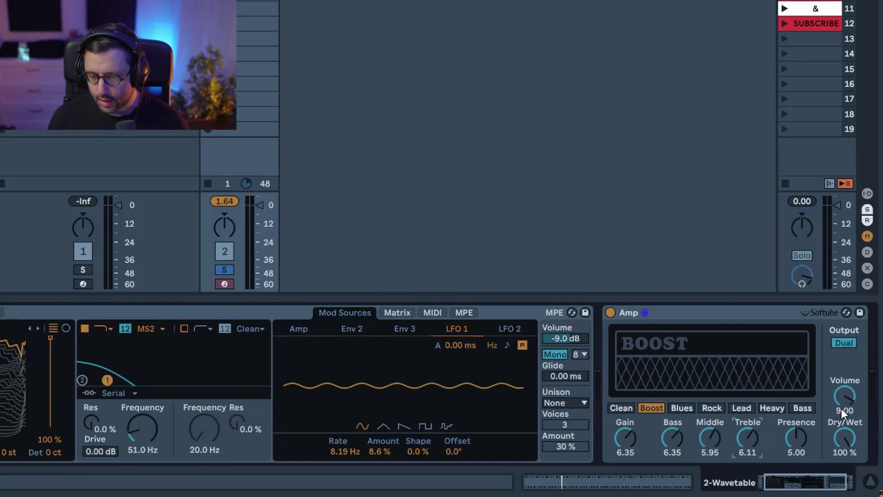
{"action": "left_click_drag", "start_coordinate": [846, 397], "coordinate": [846, 423]}
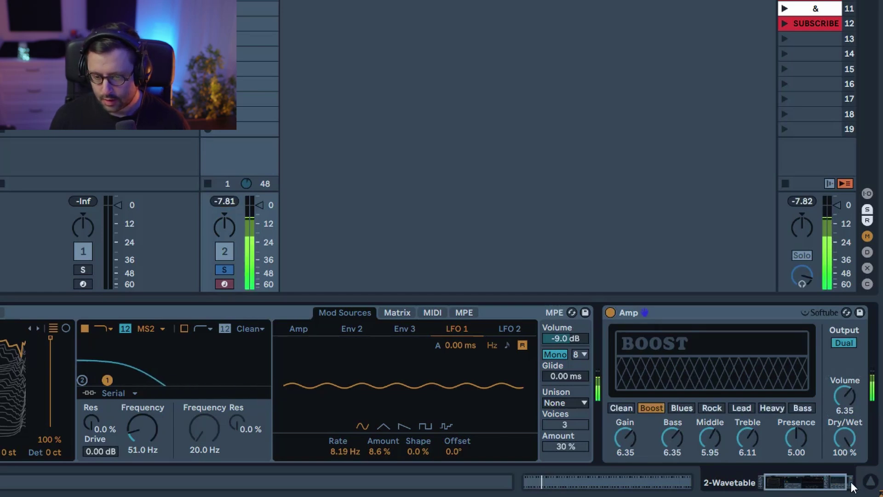
{"action": "left_click_drag", "start_coordinate": [835, 484], "coordinate": [841, 483]}
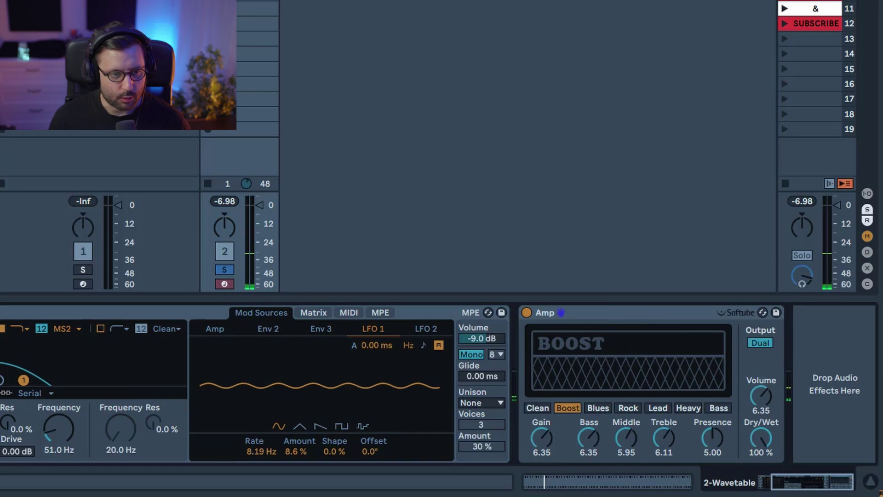
Step: Add a Saturator after the Amp with the Hard Curve shape and -5 dB output
{"action": "key", "text": "Return"}
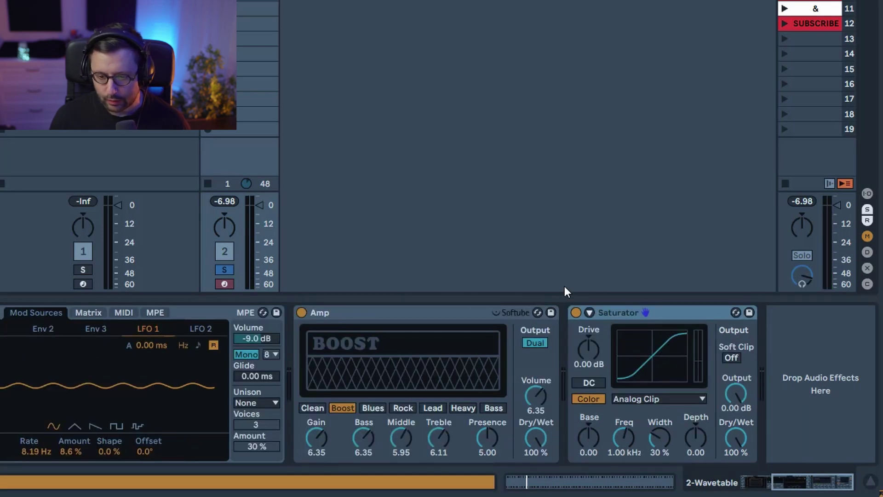
{"action": "left_click", "coordinate": [644, 400]}
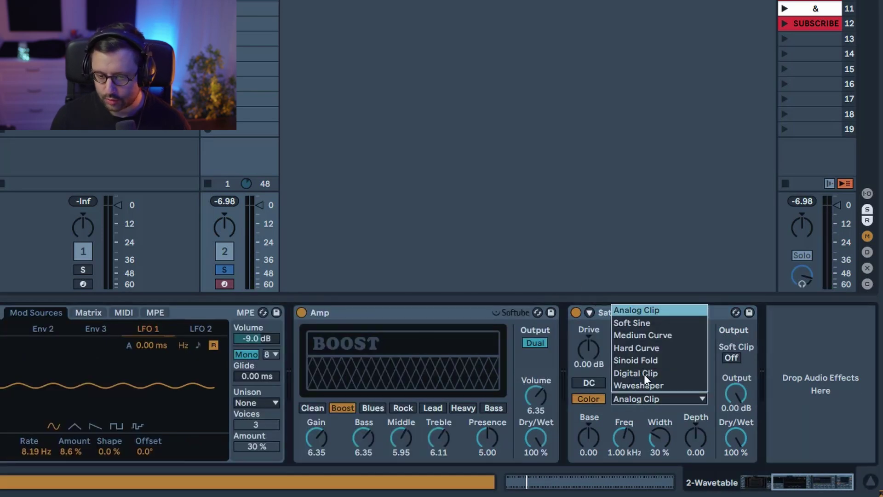
{"action": "left_click", "coordinate": [650, 349]}
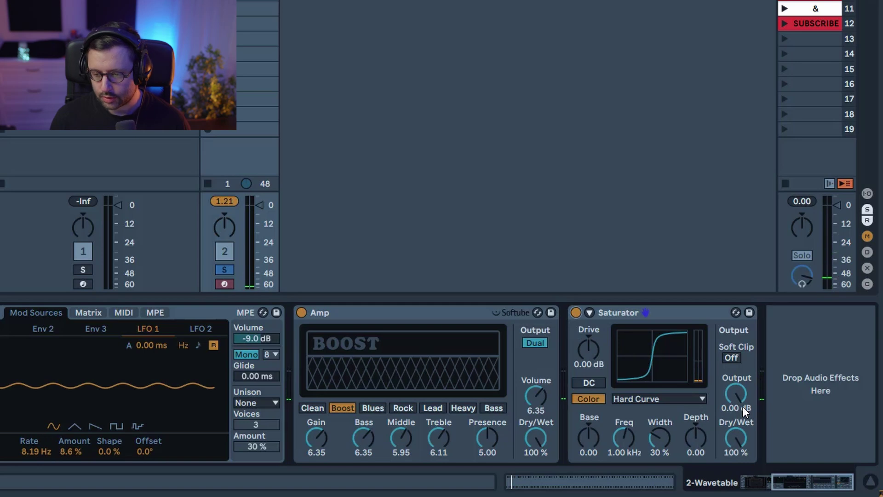
{"action": "left_click", "coordinate": [736, 394]}
{"action": "type", "text": "-5"}
{"action": "key", "text": "Return"}
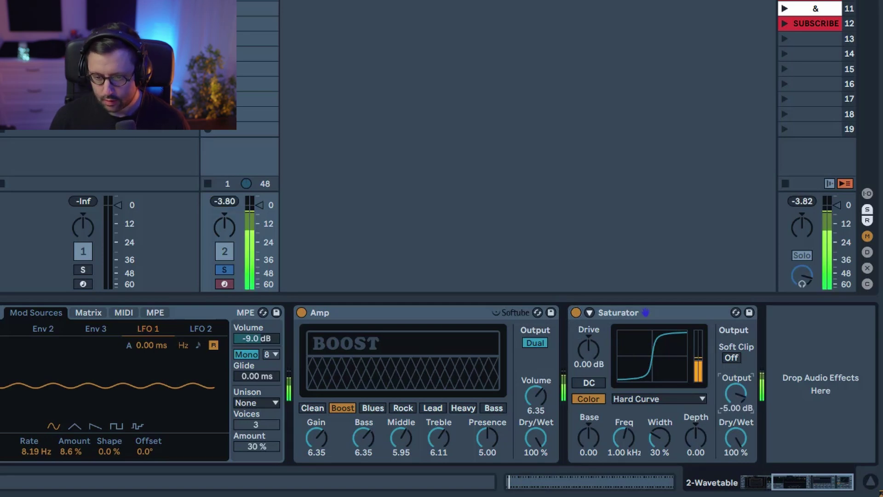
Step: Bypass the Saturator briefly to compare, then fold the Amp and Saturator devices
{"action": "left_click", "coordinate": [576, 313]}
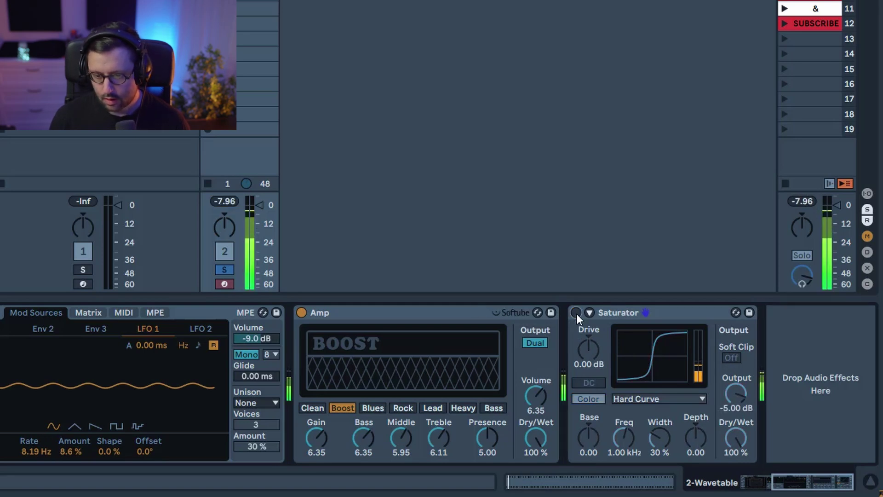
{"action": "left_click", "coordinate": [576, 314]}
{"action": "double_click", "coordinate": [415, 311]}
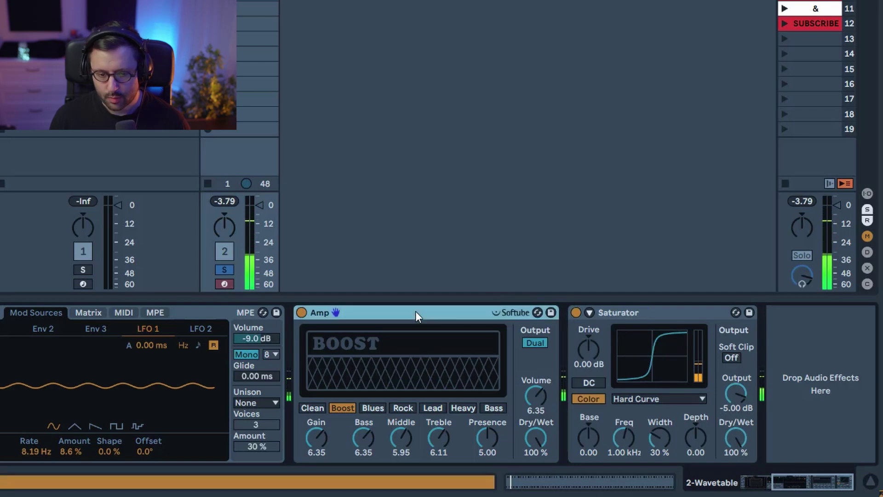
{"action": "double_click", "coordinate": [415, 311]}
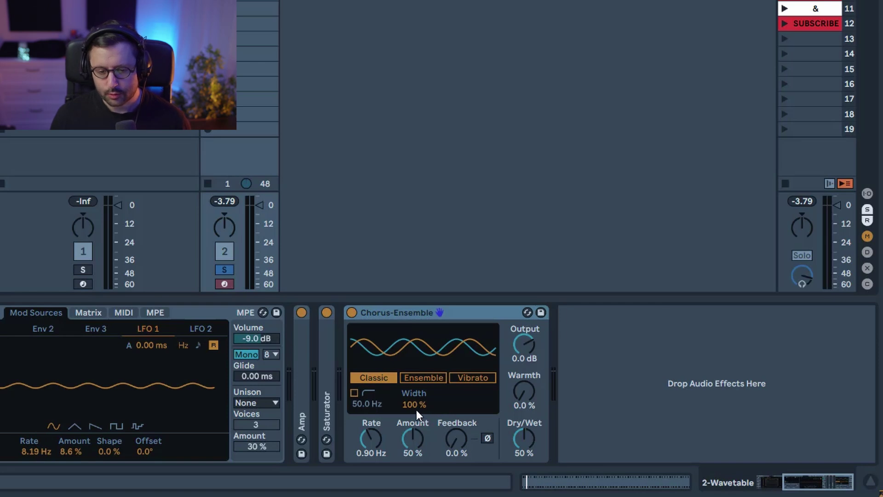
Step: Set the Chorus-Ensemble to Width 200 %, Rate 2.01 Hz and Amount 100 %, then collapse it
{"action": "left_click_drag", "start_coordinate": [416, 410], "coordinate": [416, 363]}
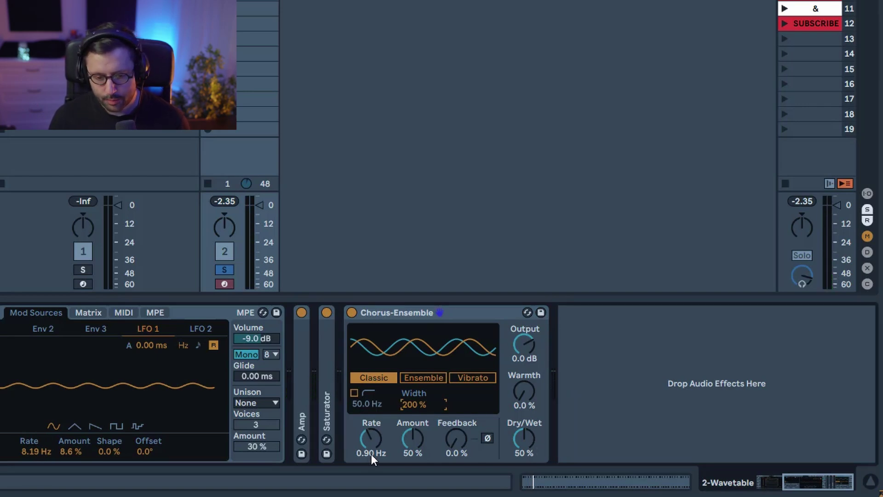
{"action": "left_click_drag", "start_coordinate": [374, 446], "coordinate": [374, 412]}
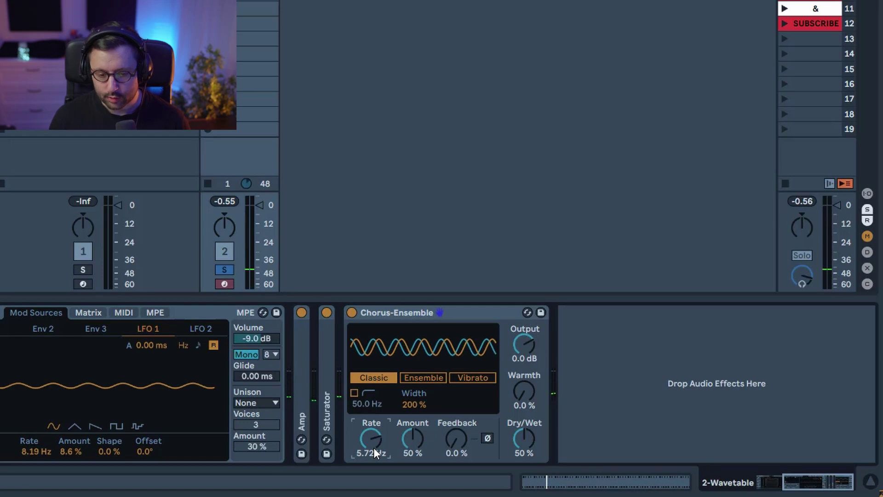
{"action": "left_click_drag", "start_coordinate": [370, 445], "coordinate": [370, 469]}
{"action": "left_click_drag", "start_coordinate": [412, 446], "coordinate": [411, 423]}
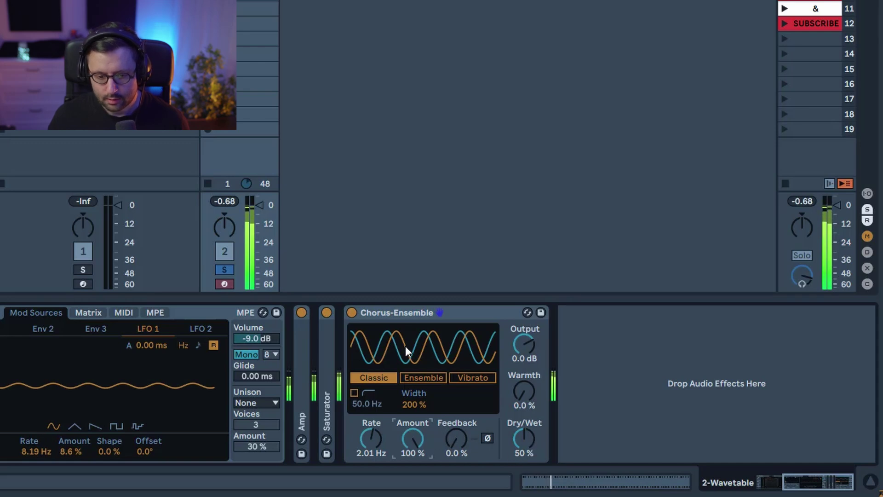
{"action": "double_click", "coordinate": [364, 313]}
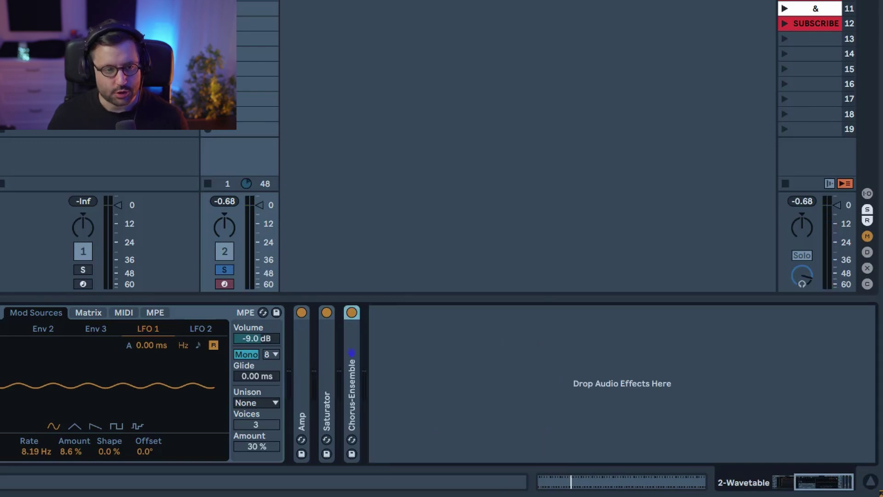
Step: Add a Phaser-Flanger in Flanger mode: Freq 1.22 Hz, Amount 76 %, Feedback 50 %, phase inverted
{"action": "key", "text": "Return"}
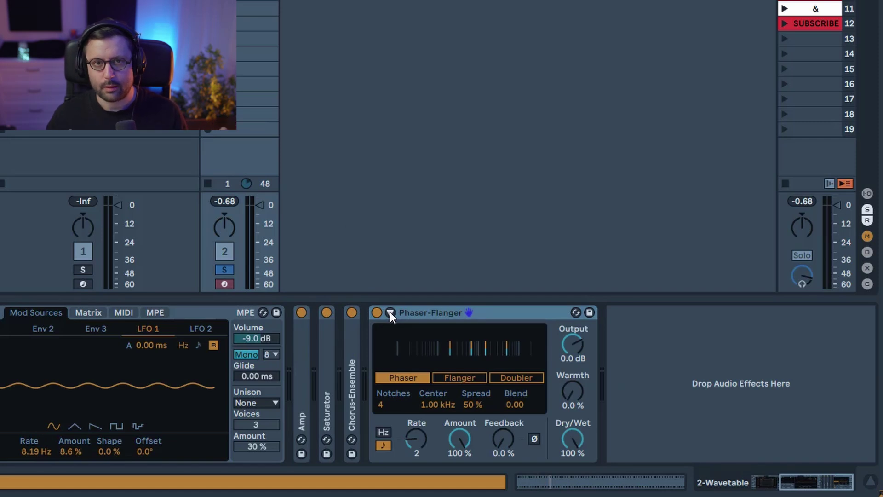
{"action": "left_click", "coordinate": [460, 378]}
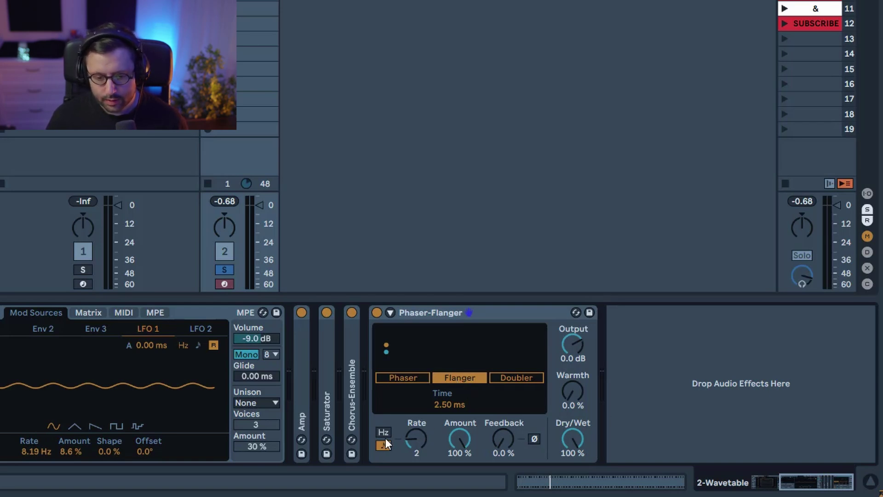
{"action": "left_click_drag", "start_coordinate": [413, 437], "coordinate": [413, 419]}
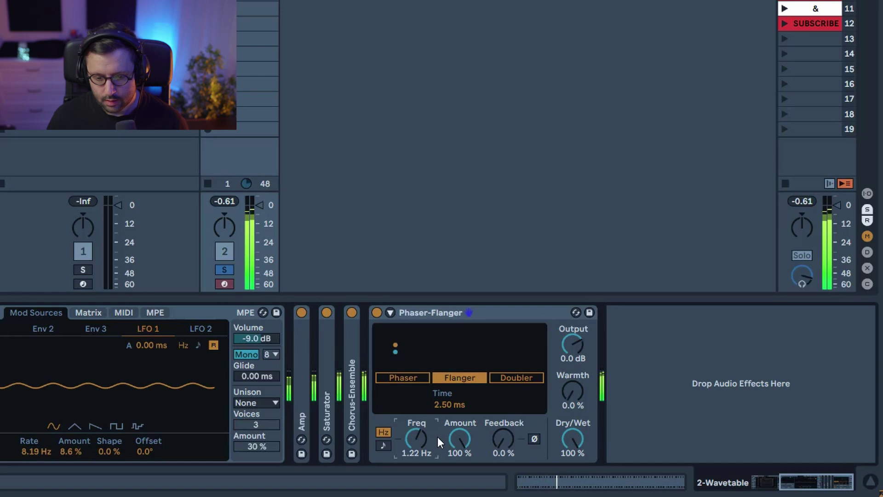
{"action": "left_click_drag", "start_coordinate": [459, 435], "coordinate": [460, 446]}
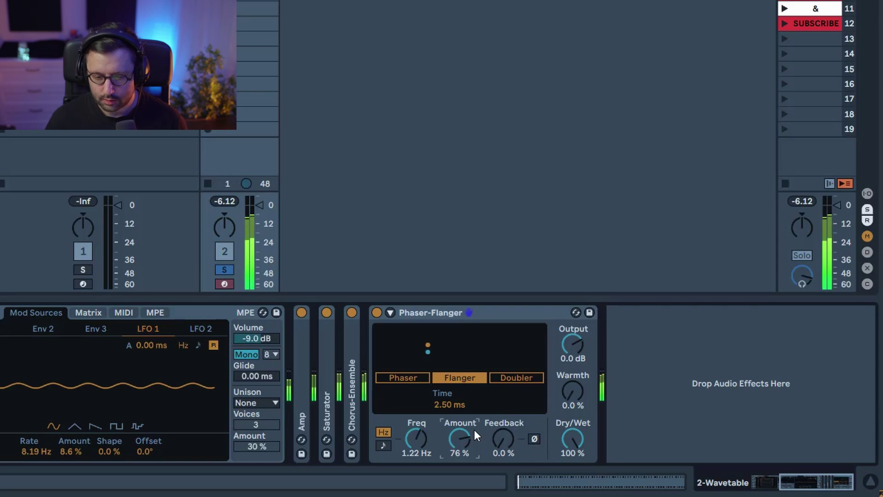
{"action": "left_click_drag", "start_coordinate": [507, 443], "coordinate": [506, 405]}
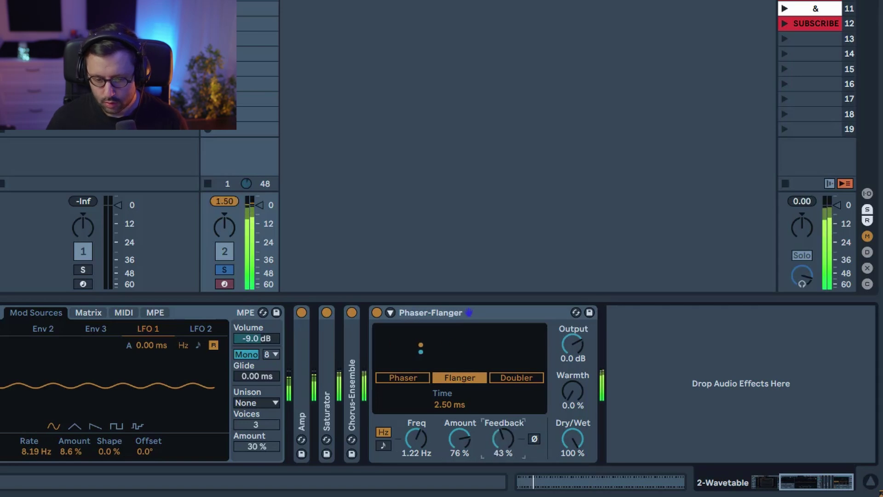
{"action": "left_click", "coordinate": [535, 439]}
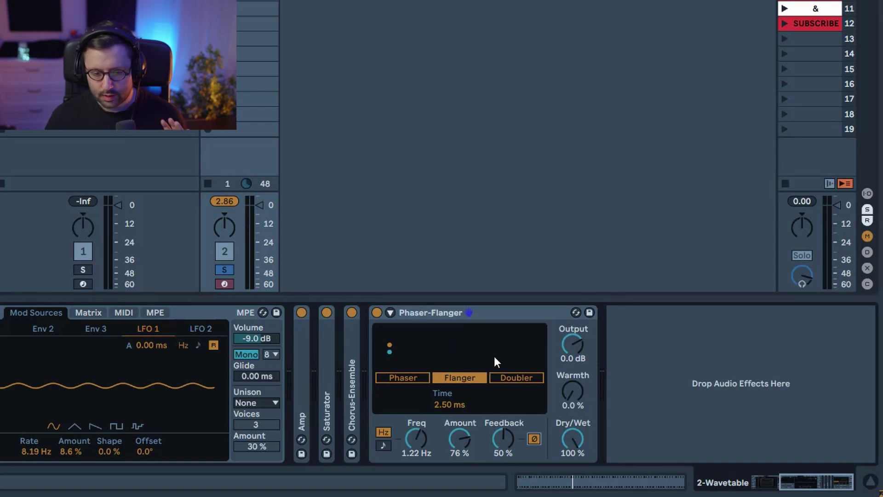
Step: In the flanger's extra settings, set LFO2 to 0.12 Hz, LFO2 mix 50 %, and Triangle Analog waveform
{"action": "left_click", "coordinate": [391, 312]}
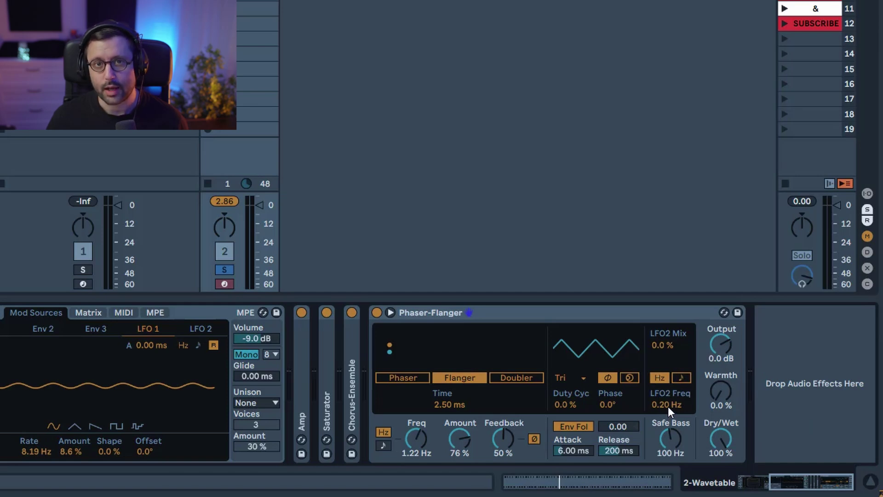
{"action": "left_click_drag", "start_coordinate": [668, 406], "coordinate": [668, 416]}
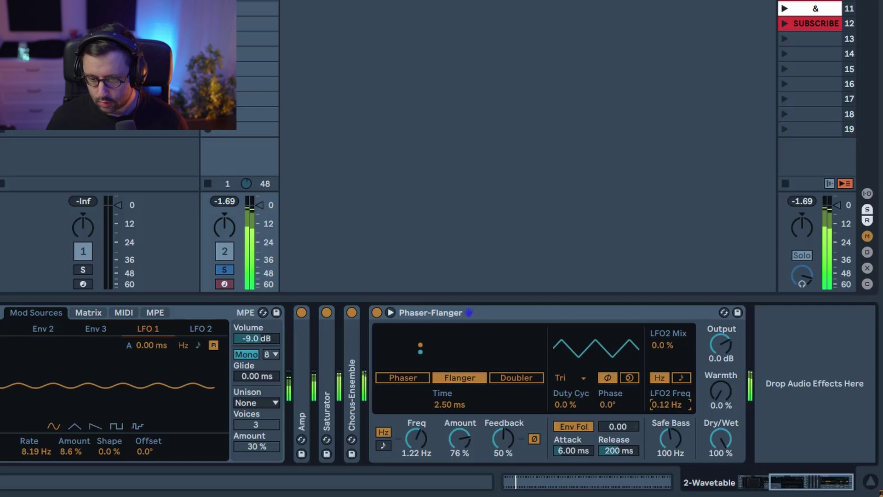
{"action": "left_click_drag", "start_coordinate": [661, 354], "coordinate": [662, 347]}
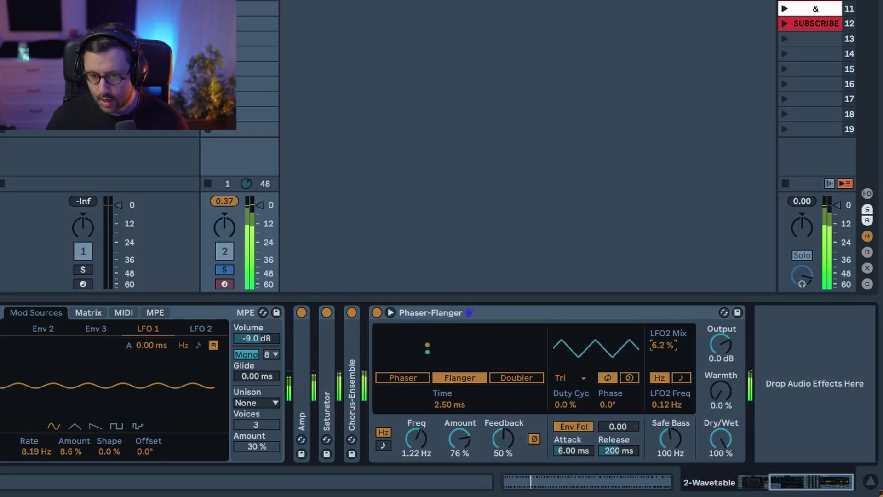
{"action": "type", "text": "50"}
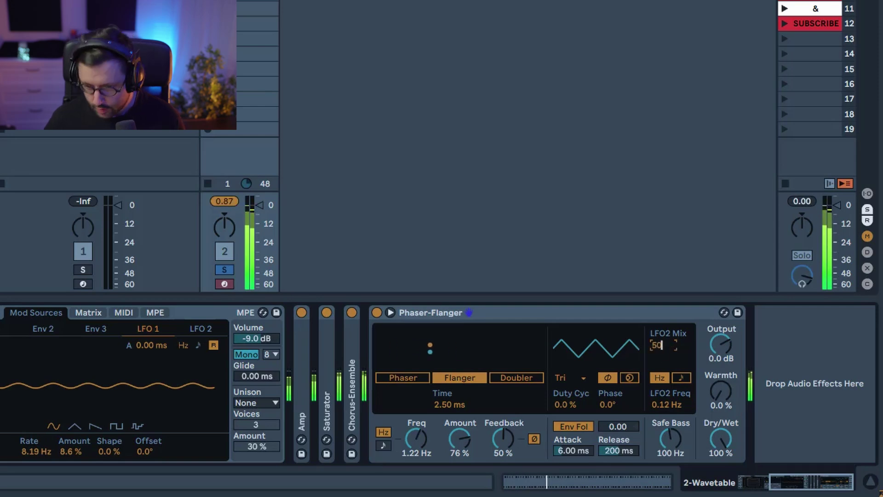
{"action": "key", "text": "Return"}
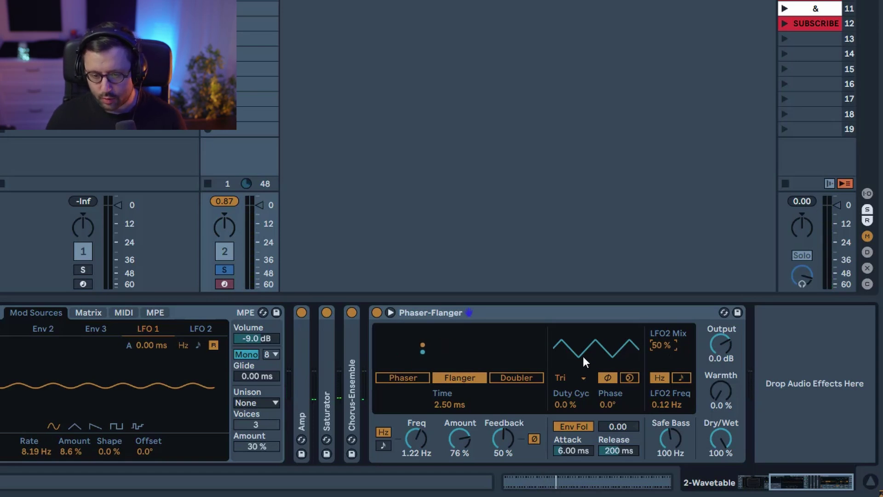
{"action": "left_click", "coordinate": [570, 378]}
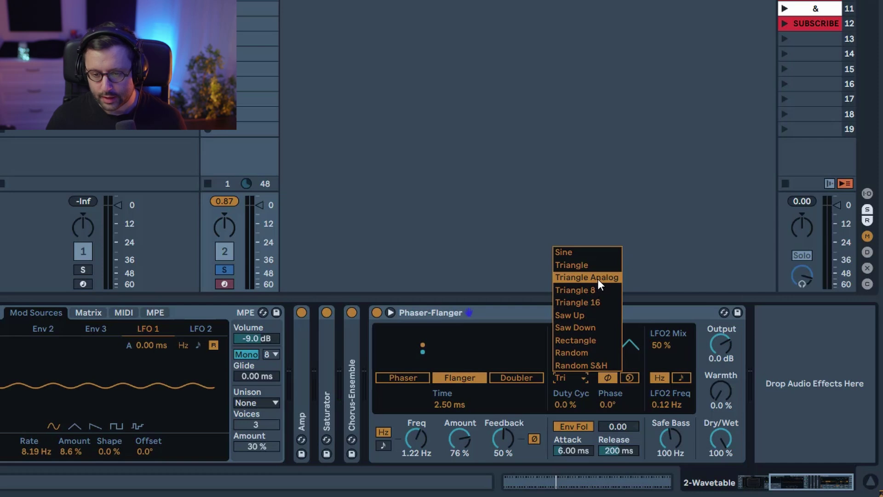
{"action": "left_click", "coordinate": [598, 279]}
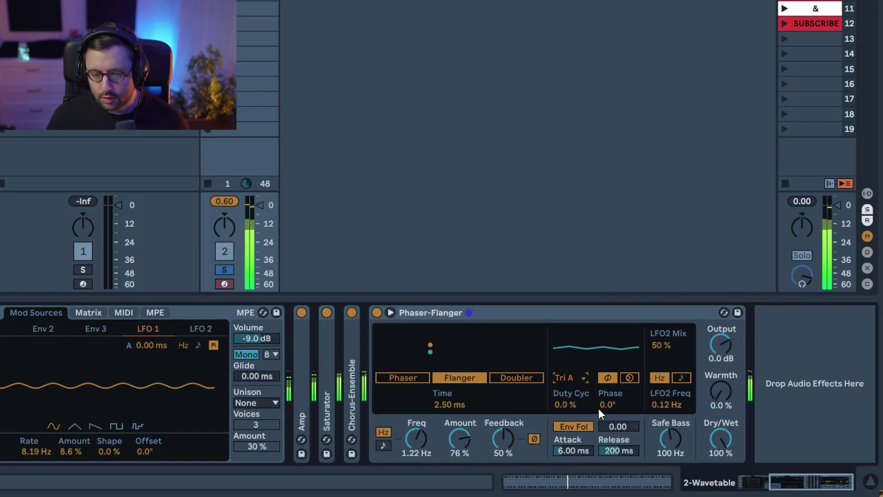
Step: Enable Spin at about 0.8 %, set duty cycle -55 %, disable Env Fol, and Dry/Wet 34 %
{"action": "left_click", "coordinate": [631, 379]}
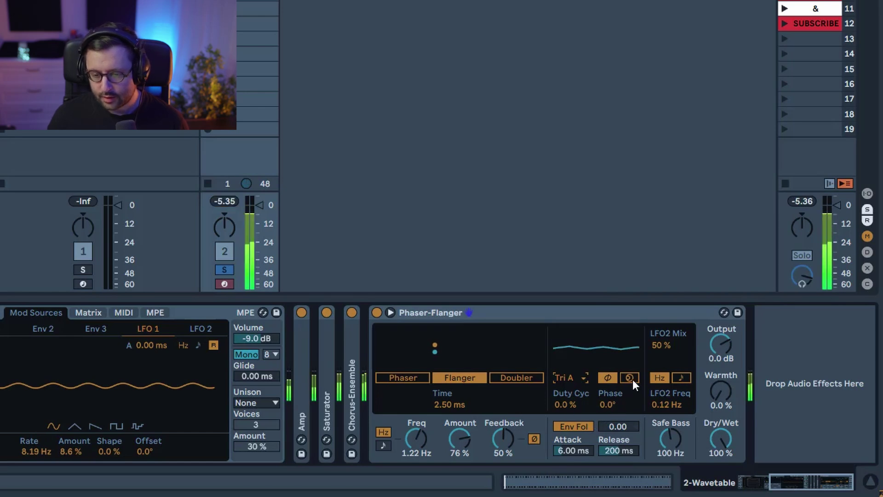
{"action": "left_click_drag", "start_coordinate": [617, 406], "coordinate": [617, 399]}
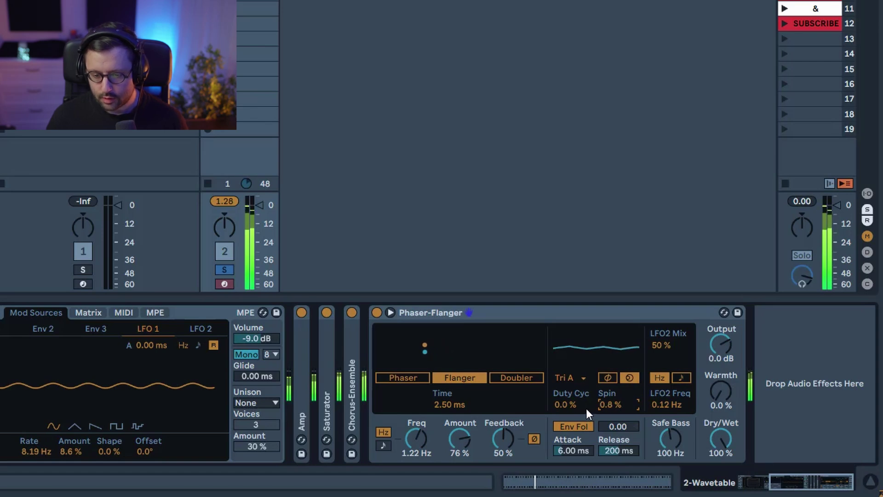
{"action": "left_click_drag", "start_coordinate": [572, 408], "coordinate": [571, 433]}
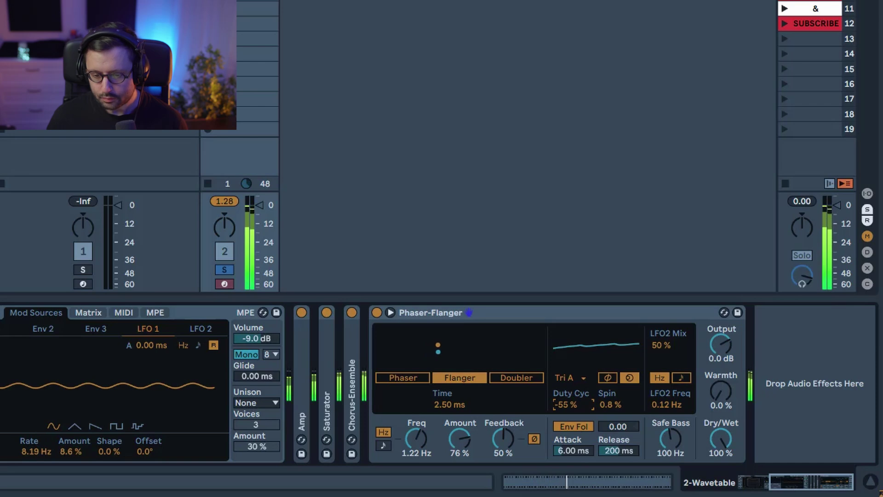
{"action": "left_click", "coordinate": [578, 427]}
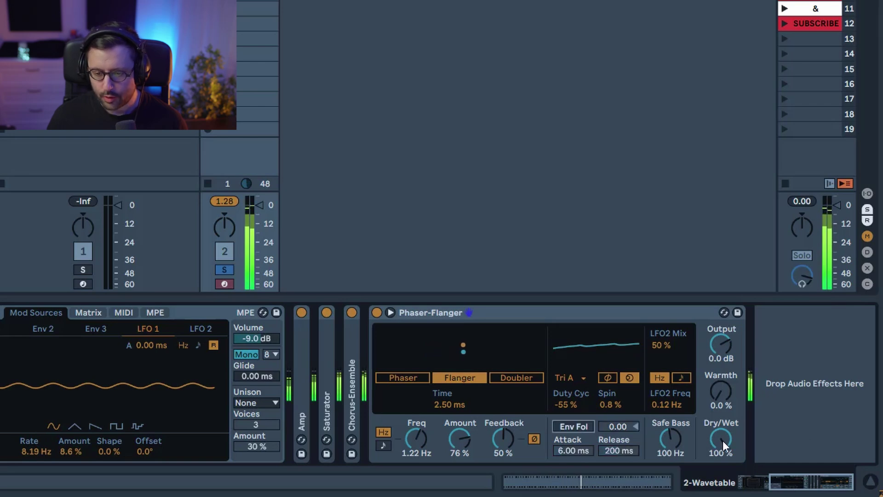
{"action": "key", "text": "space"}
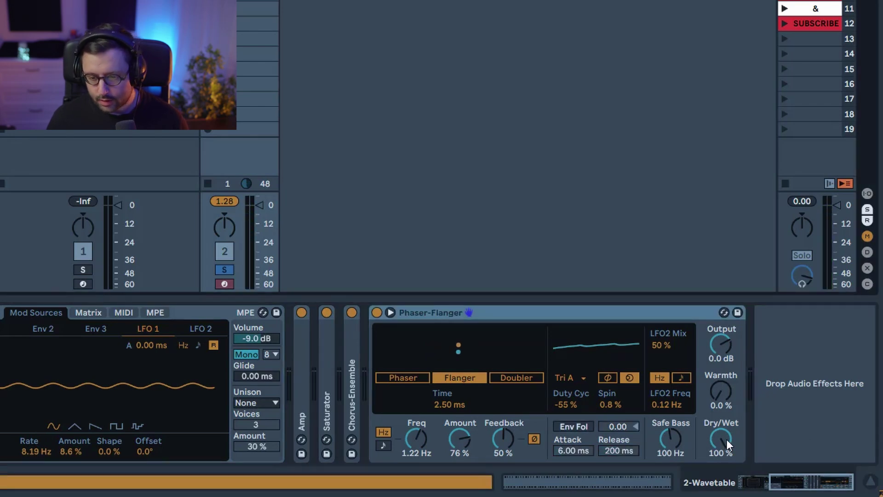
{"action": "key", "text": "space"}
{"action": "left_click_drag", "start_coordinate": [727, 440], "coordinate": [727, 469]}
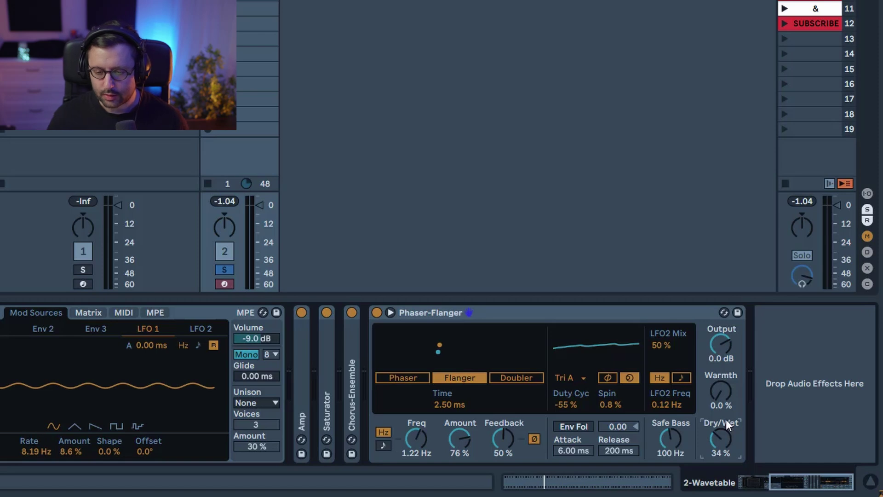
{"action": "key", "text": "space"}
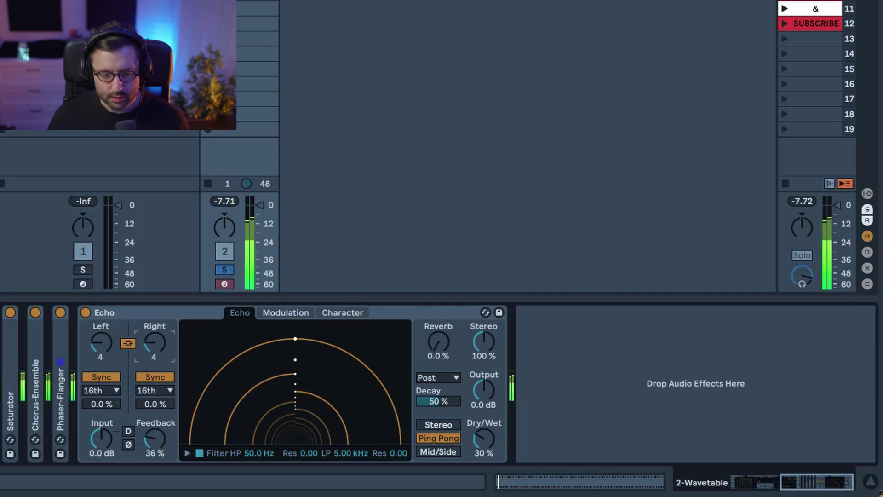
Step: Lengthen both Echo delays to 7 sixteenths, offset Right by 3.6 %, and switch to Stereo mode
{"action": "left_click_drag", "start_coordinate": [154, 343], "coordinate": [155, 328]}
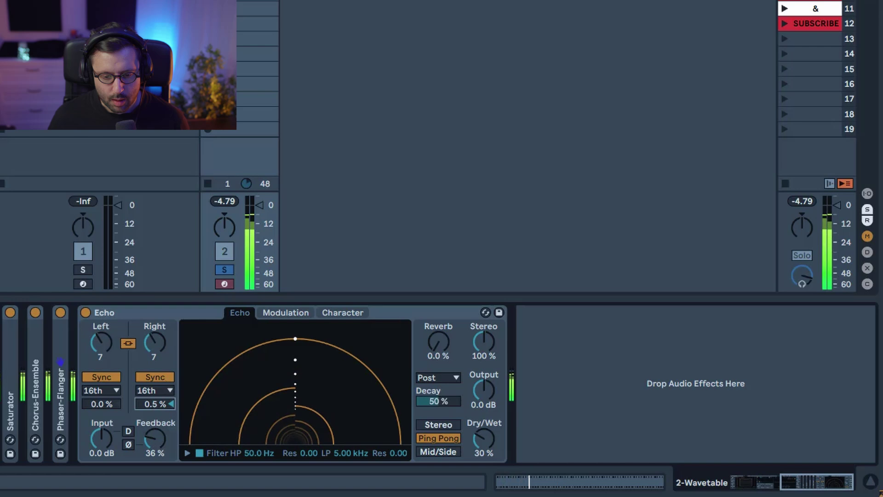
{"action": "left_click_drag", "start_coordinate": [155, 404], "coordinate": [155, 402]}
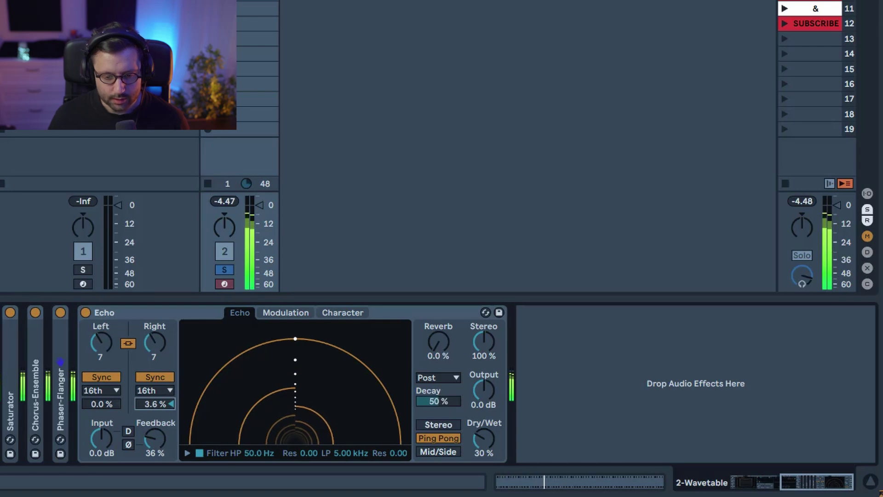
{"action": "left_click_drag", "start_coordinate": [484, 440], "coordinate": [484, 441]}
{"action": "left_click", "coordinate": [435, 427]}
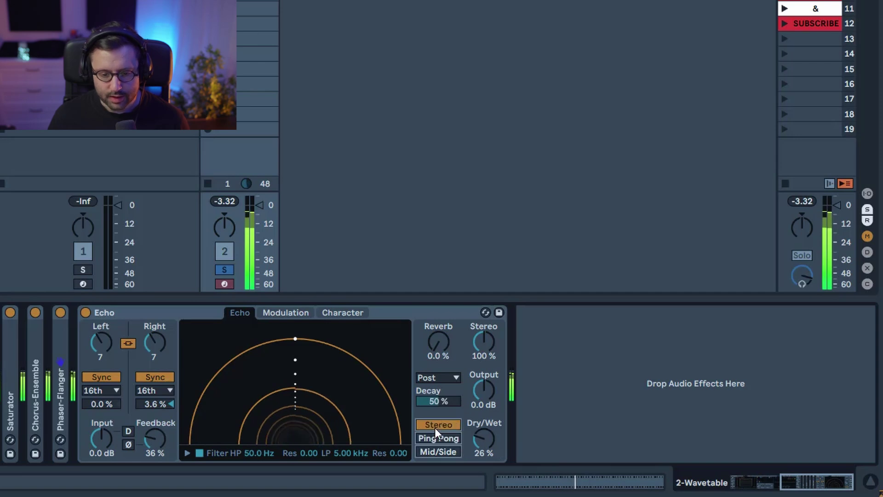
Step: Filter the Echo from 1.50 kHz high-pass to 11.7 kHz low-pass and set Dry/Wet to 21 %
{"action": "left_click", "coordinate": [186, 452]}
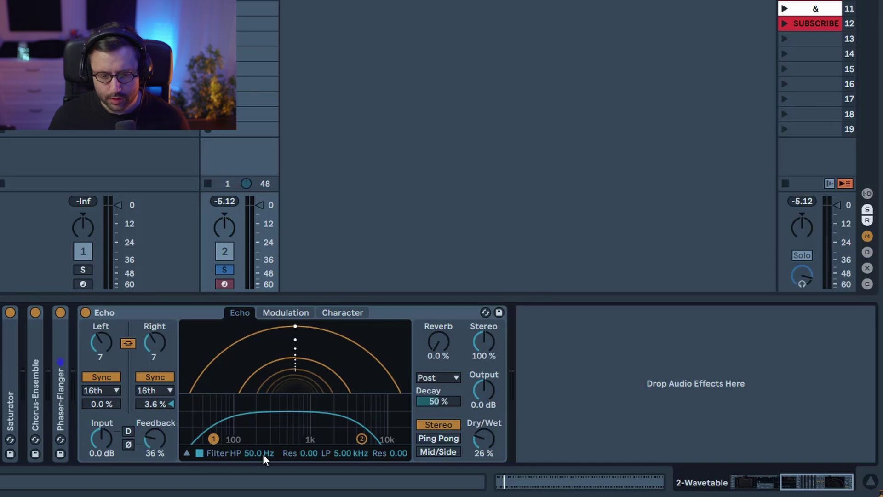
{"action": "left_click_drag", "start_coordinate": [263, 455], "coordinate": [303, 433]}
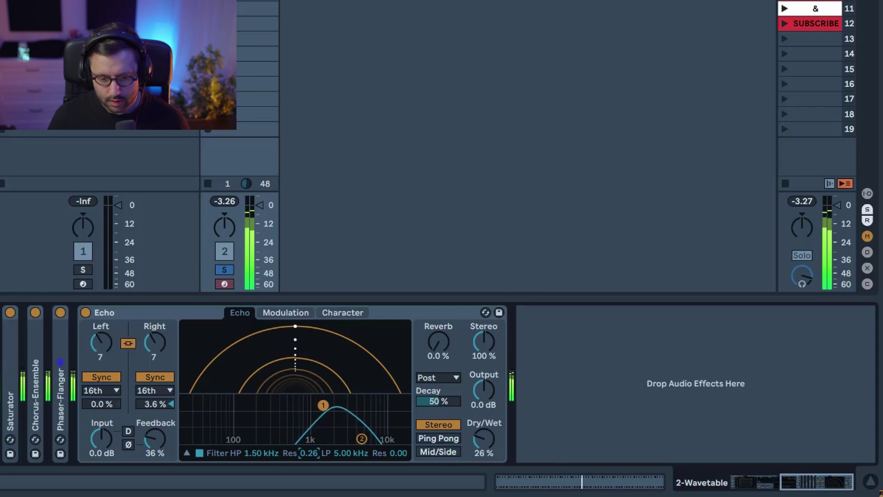
{"action": "key", "text": "space"}
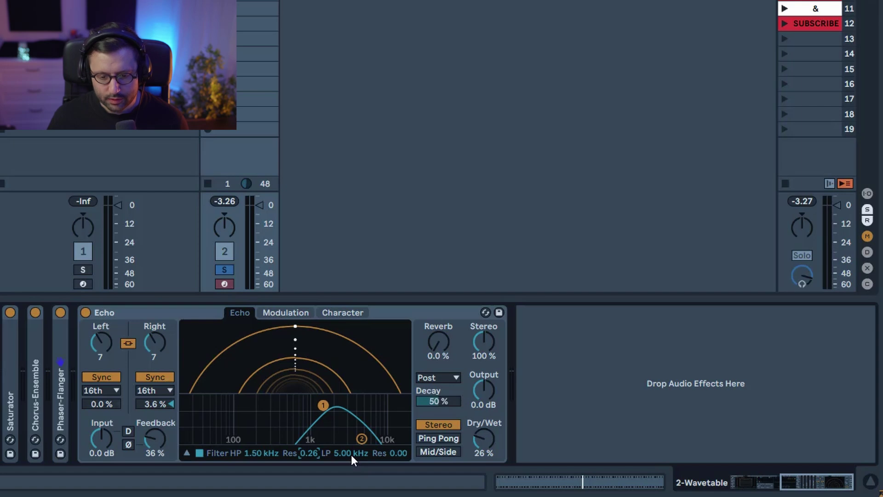
{"action": "key", "text": "space"}
{"action": "left_click_drag", "start_coordinate": [351, 455], "coordinate": [395, 439]}
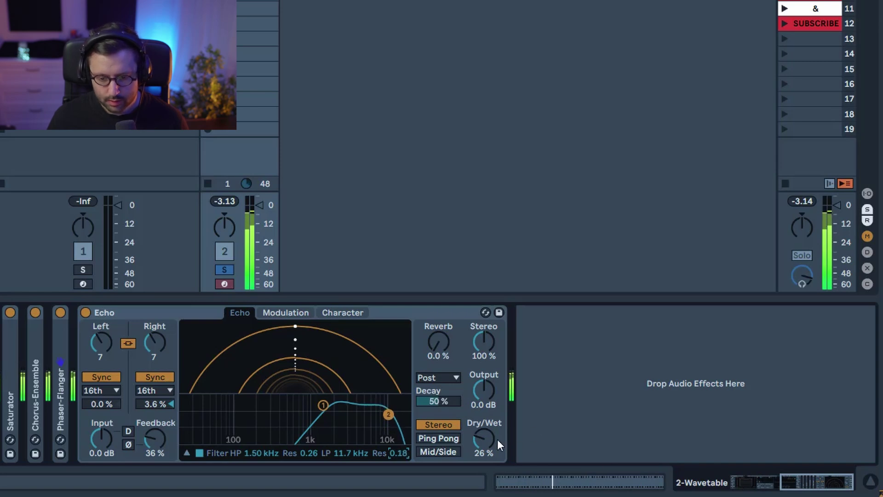
{"action": "left_click_drag", "start_coordinate": [484, 440], "coordinate": [484, 443]}
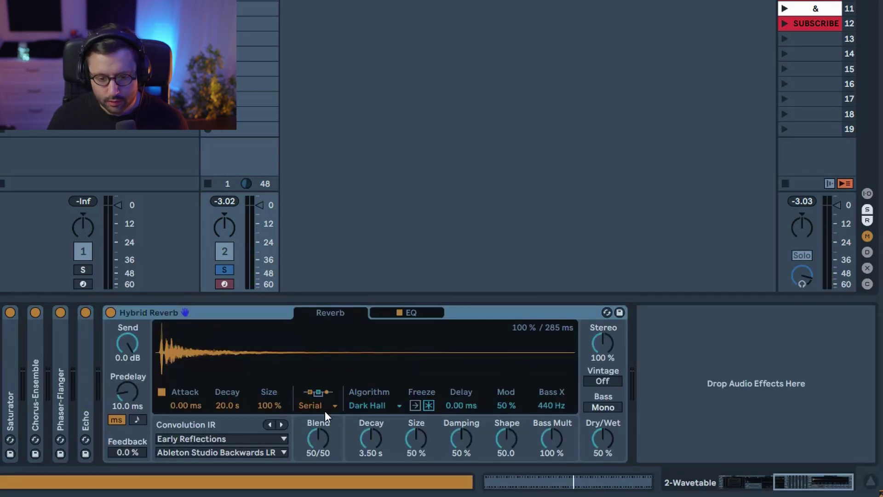
Step: Set Hybrid Reverb to Algo routing with the Shimmer algorithm and a 1.20 s decay
{"action": "left_click", "coordinate": [324, 407]}
{"action": "left_click", "coordinate": [321, 442]}
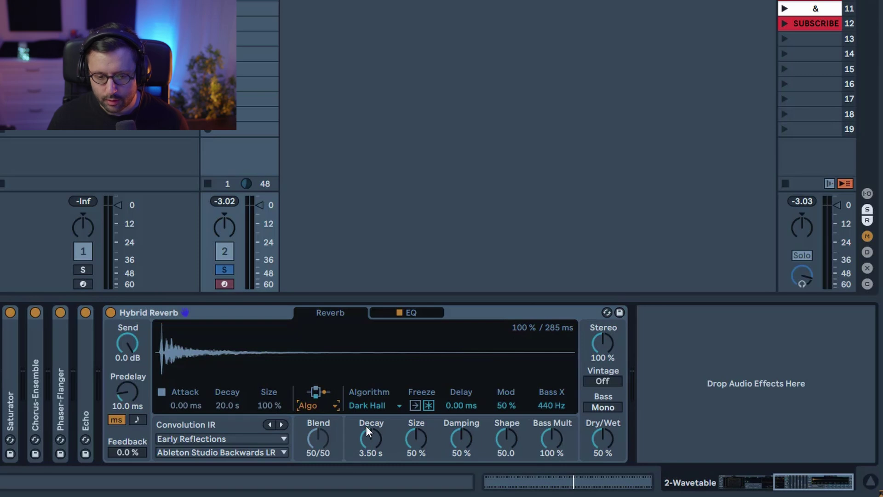
{"action": "left_click", "coordinate": [368, 399]}
{"action": "left_click", "coordinate": [372, 370]}
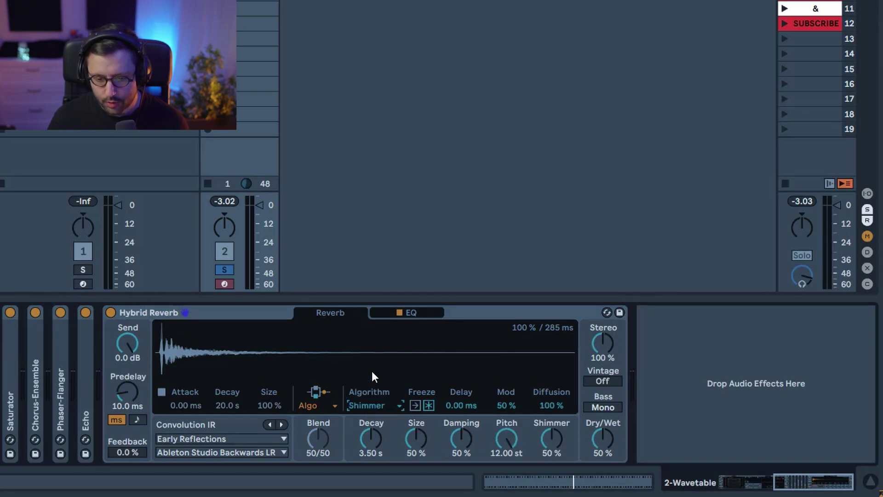
{"action": "left_click_drag", "start_coordinate": [373, 438], "coordinate": [373, 478]}
{"action": "left_click_drag", "start_coordinate": [613, 438], "coordinate": [613, 457]}
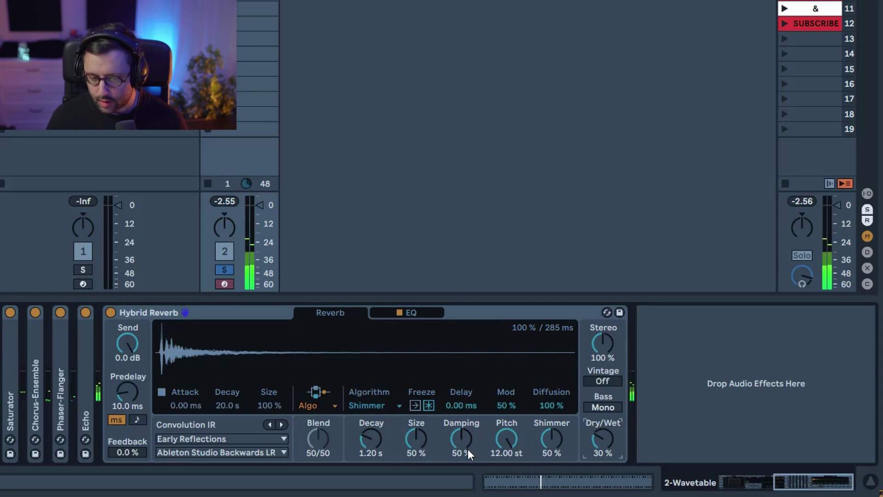
Step: Set Pitch 0, Shimmer 100 %, Mod 93 %, Bass Mono and 25 % Dry/Wet, then stop playback and show the clip notes
{"action": "left_click_drag", "start_coordinate": [508, 438], "coordinate": [509, 438]}
{"action": "key", "text": "Delete"}
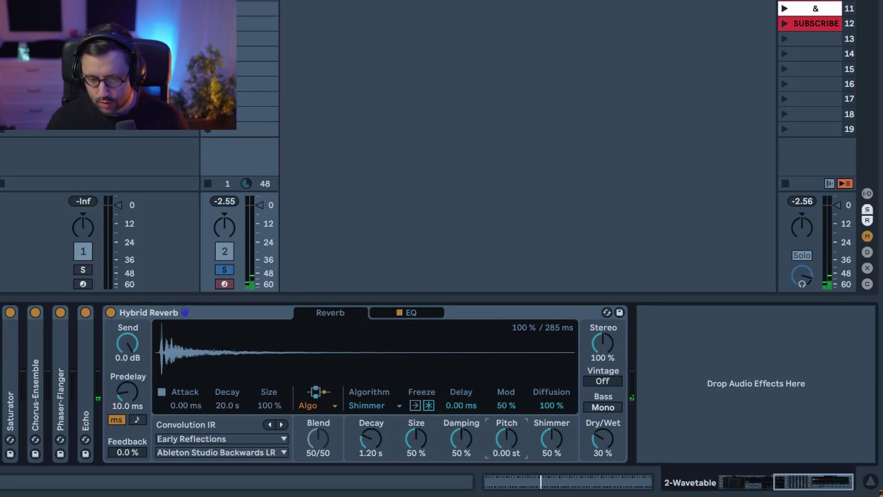
{"action": "left_click_drag", "start_coordinate": [548, 444], "coordinate": [547, 412]}
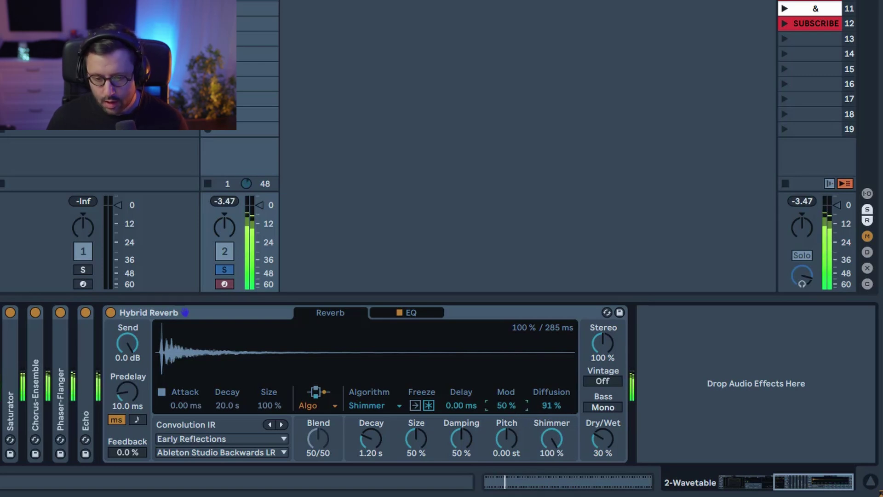
{"action": "left_click_drag", "start_coordinate": [506, 406], "coordinate": [506, 386]}
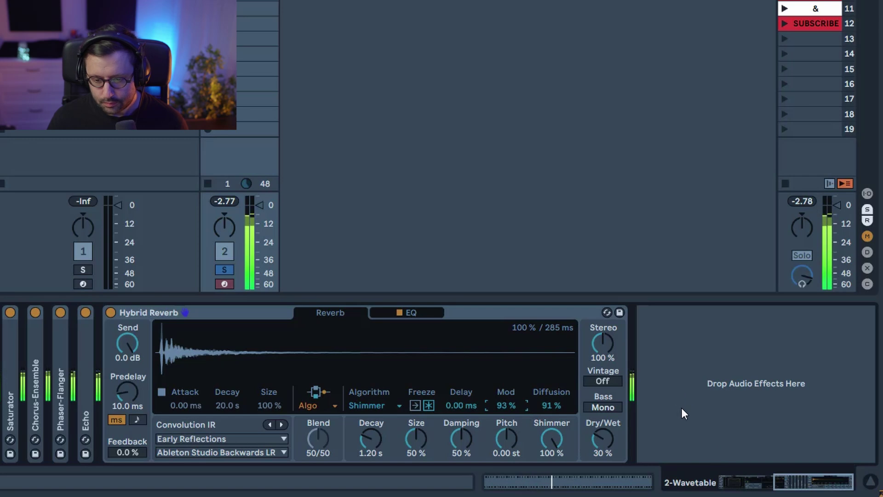
{"action": "left_click", "coordinate": [603, 407]}
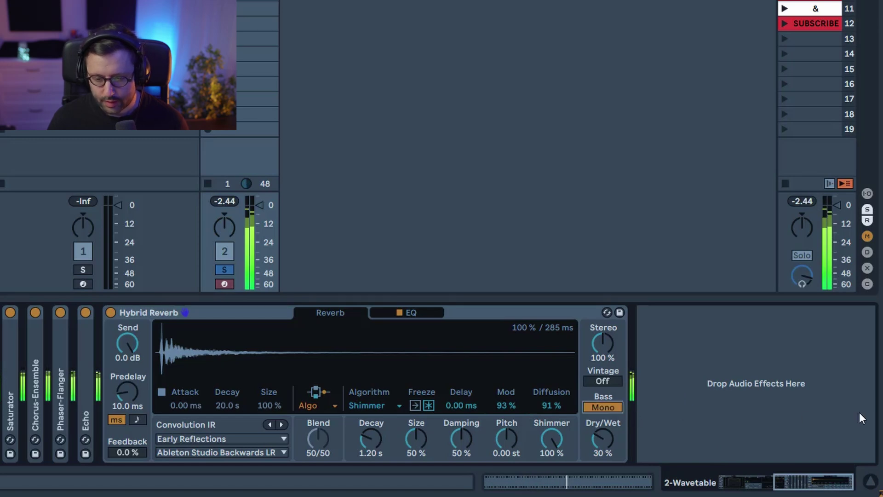
{"action": "left_click_drag", "start_coordinate": [596, 438], "coordinate": [591, 437]}
{"action": "key", "text": "space"}
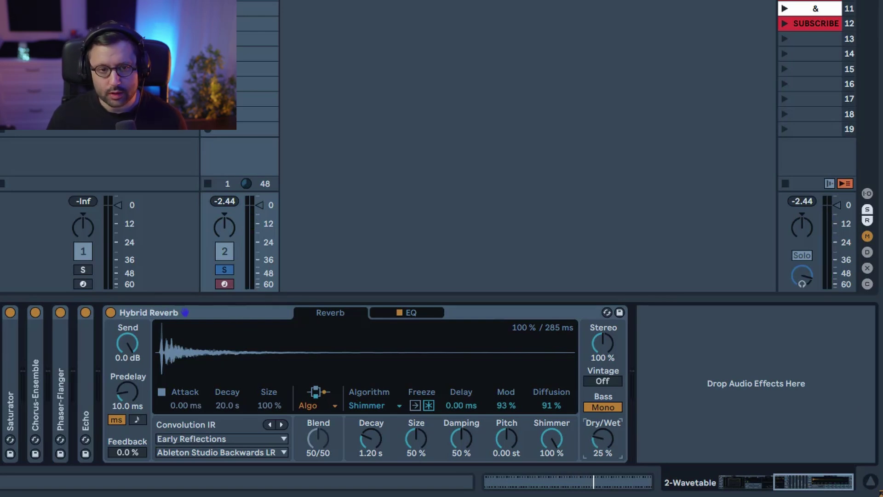
{"action": "key", "text": "shift+Tab"}
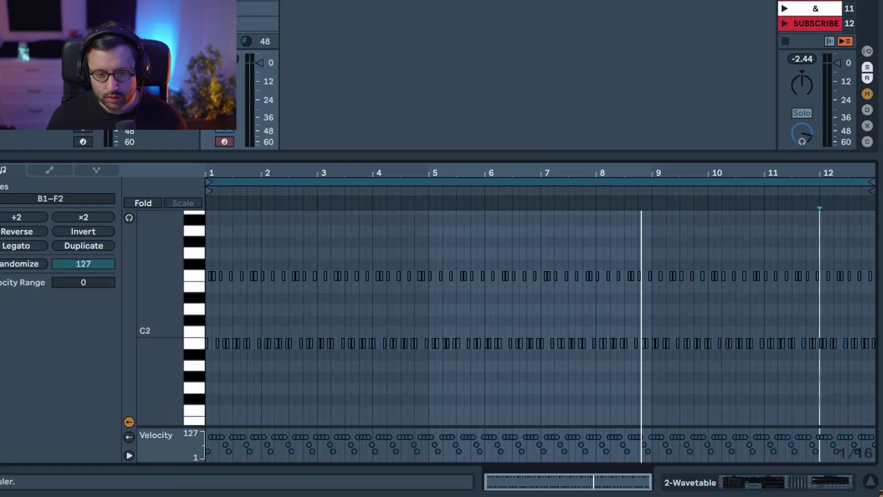
Step: Zoom into bar 1 and duplicate the C2 and F2 notes up to beat 1.4 directly after themselves
{"action": "key", "text": "plus"}
{"action": "key", "text": "plus"}
{"action": "key", "text": "plus"}
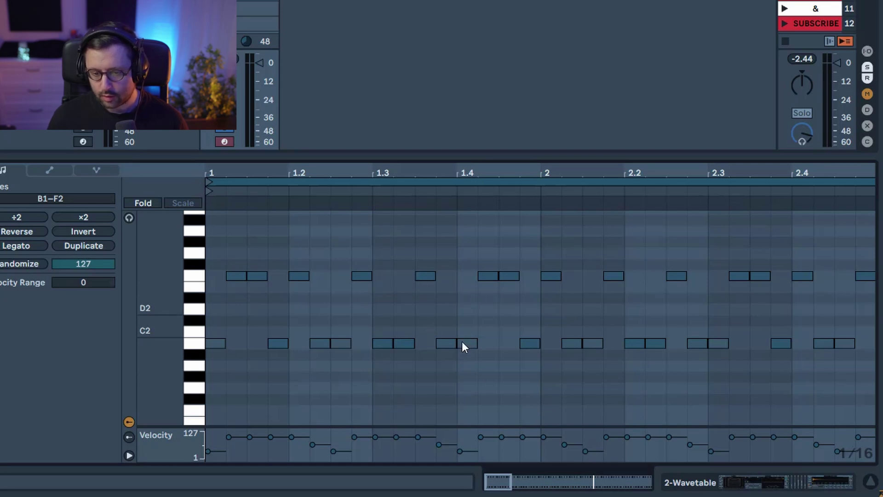
{"action": "left_click", "coordinate": [444, 362]}
{"action": "left_click_drag", "start_coordinate": [444, 362], "coordinate": [207, 272]}
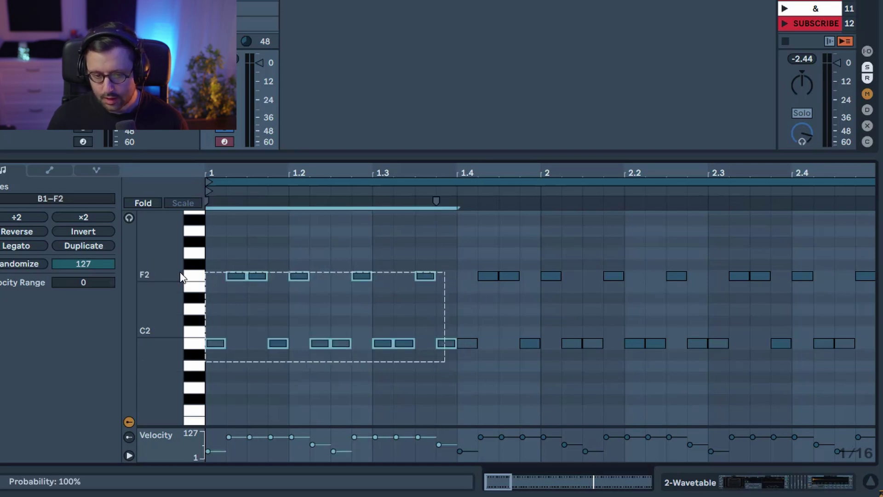
{"action": "key", "text": "ctrl+d"}
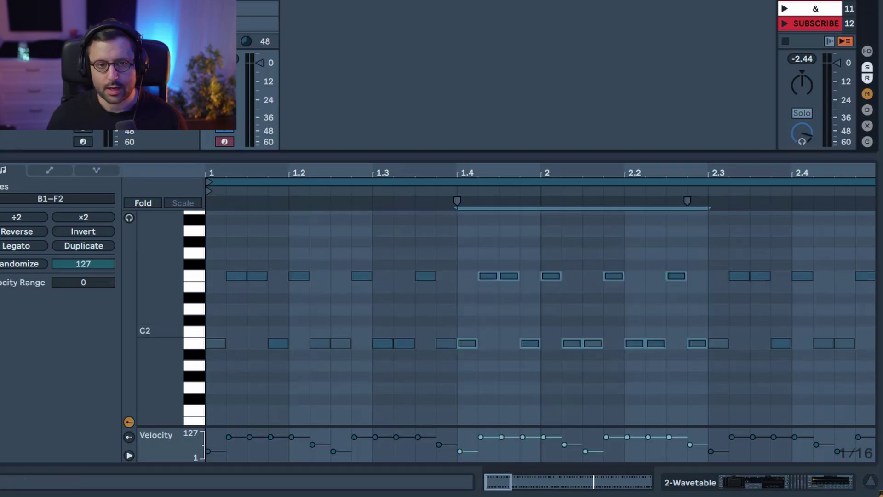
Step: Switch the detail view from the clip notes back to the Hybrid Reverb device view
{"action": "key", "text": "shift+Tab"}
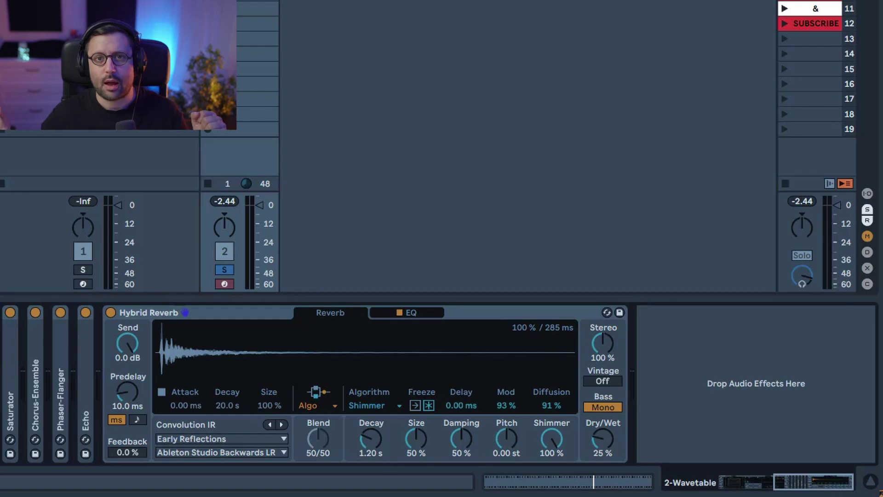